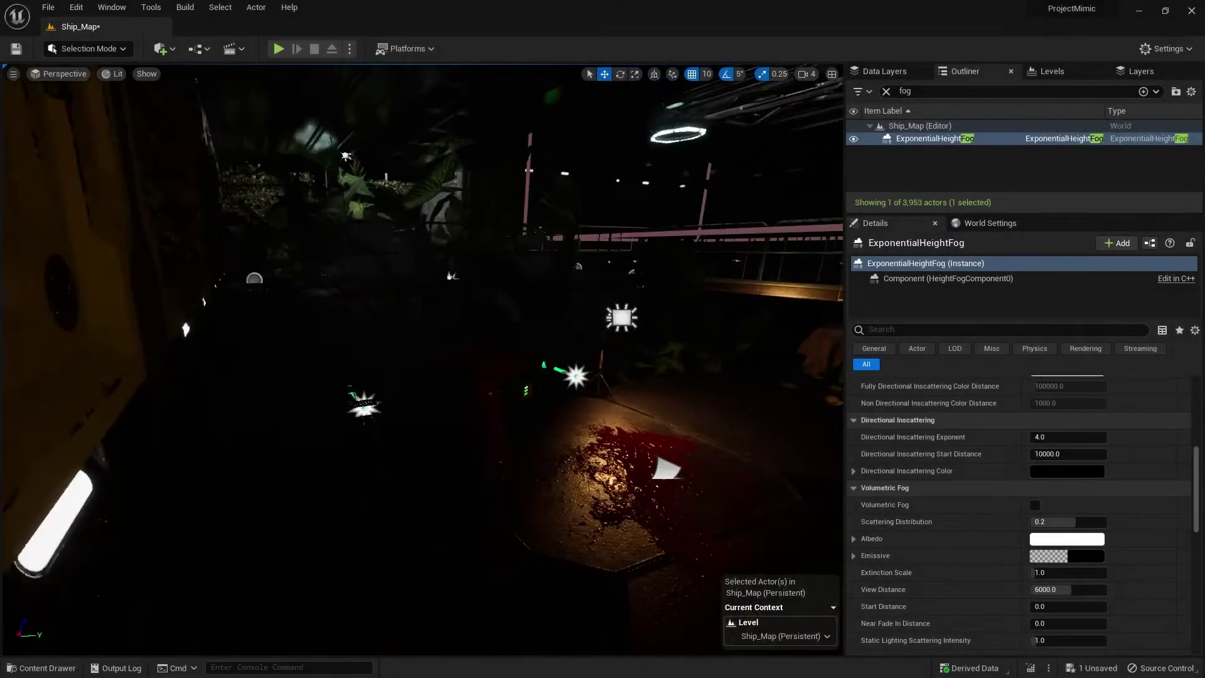
Step: Enable Volumetric Fog on the ExponentialHeightFog actor
right_drag(422, 360, 681, 336)
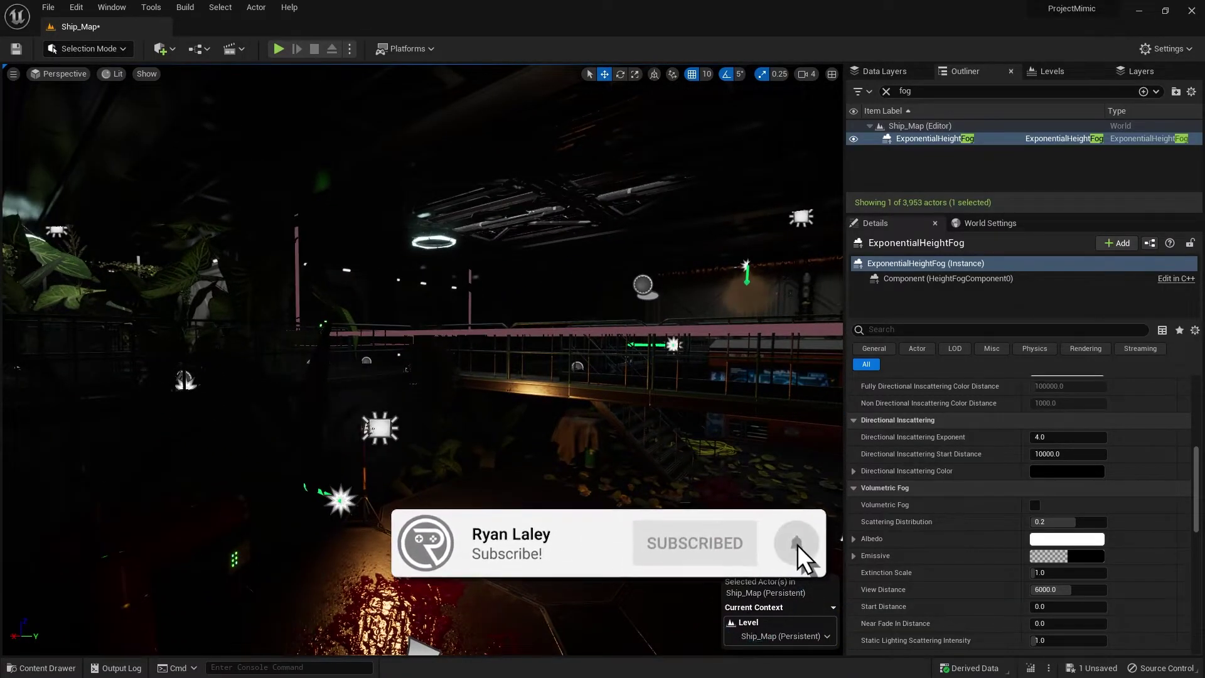
right_drag(681, 336, 741, 368)
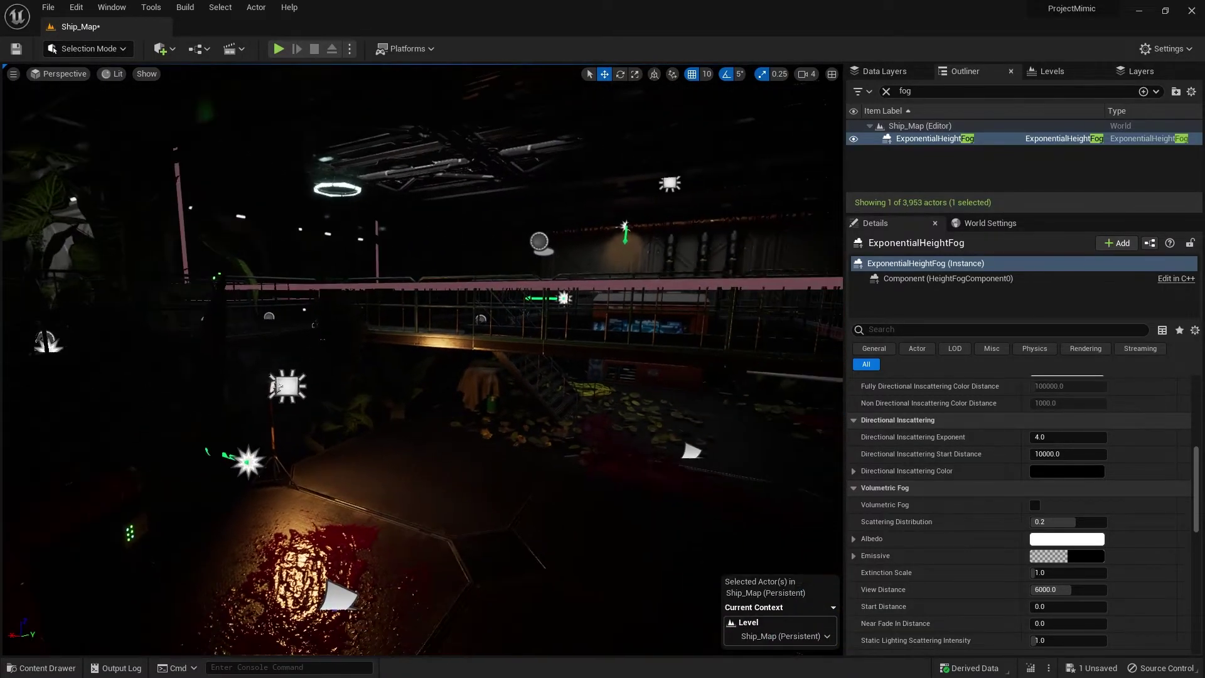
right_drag(376, 349, 395, 351)
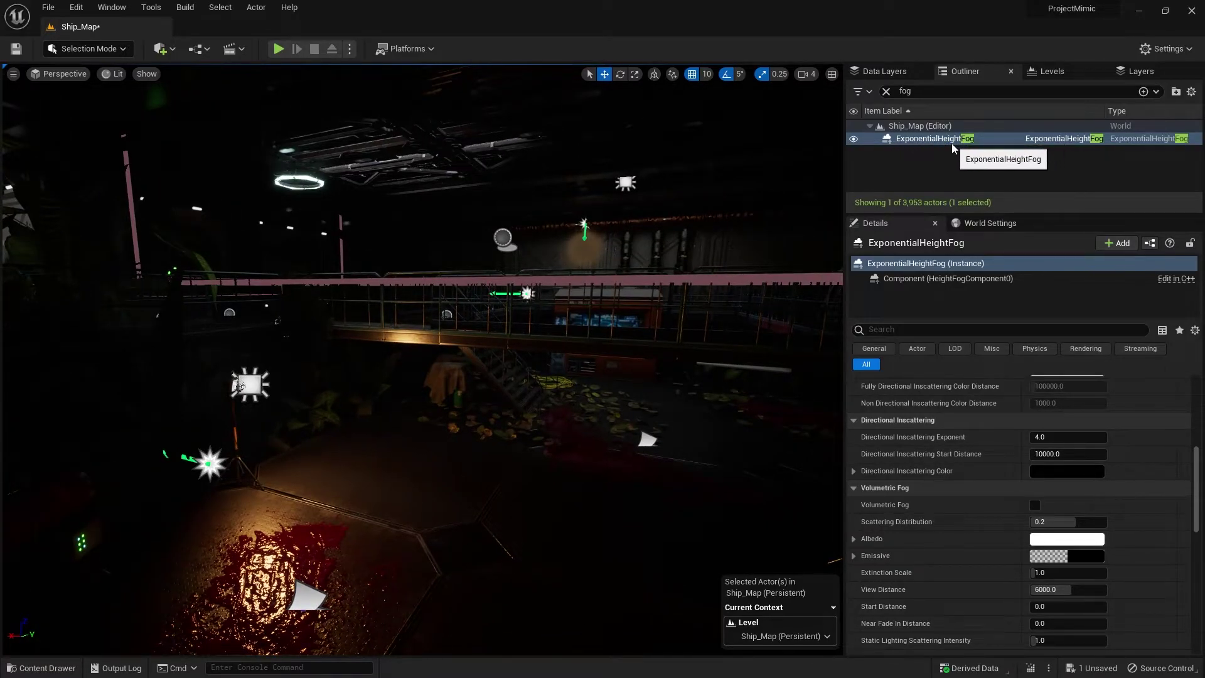
scroll(916, 508, down, 2)
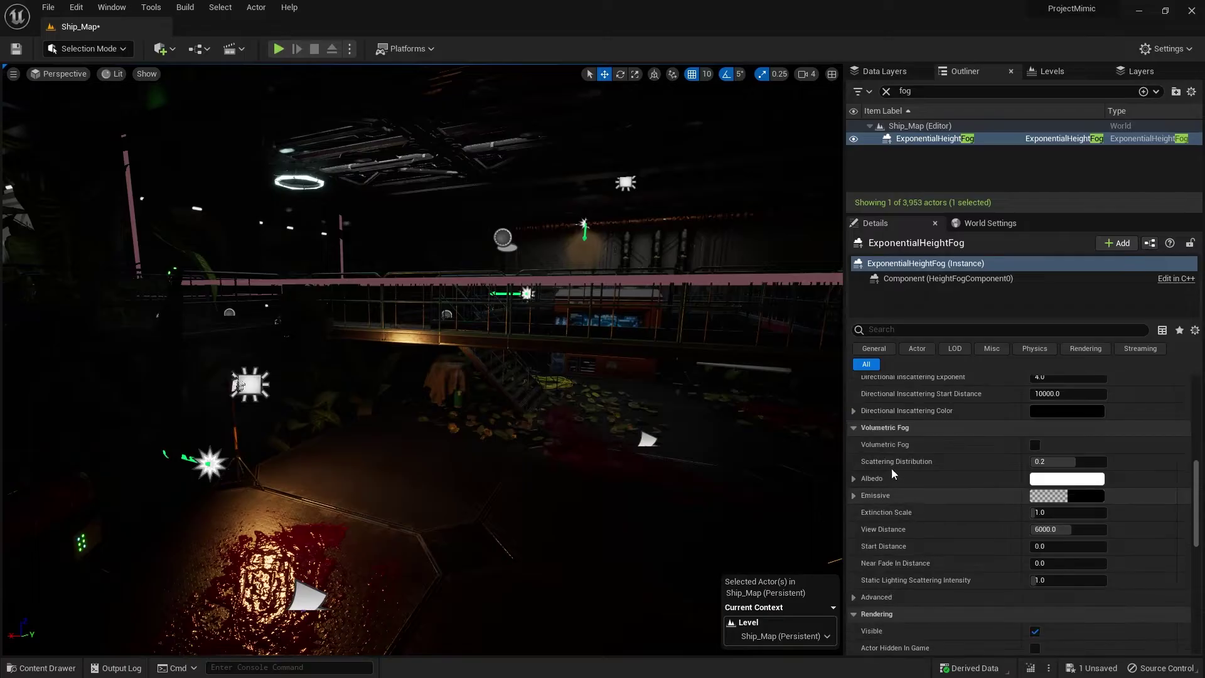
click(1034, 445)
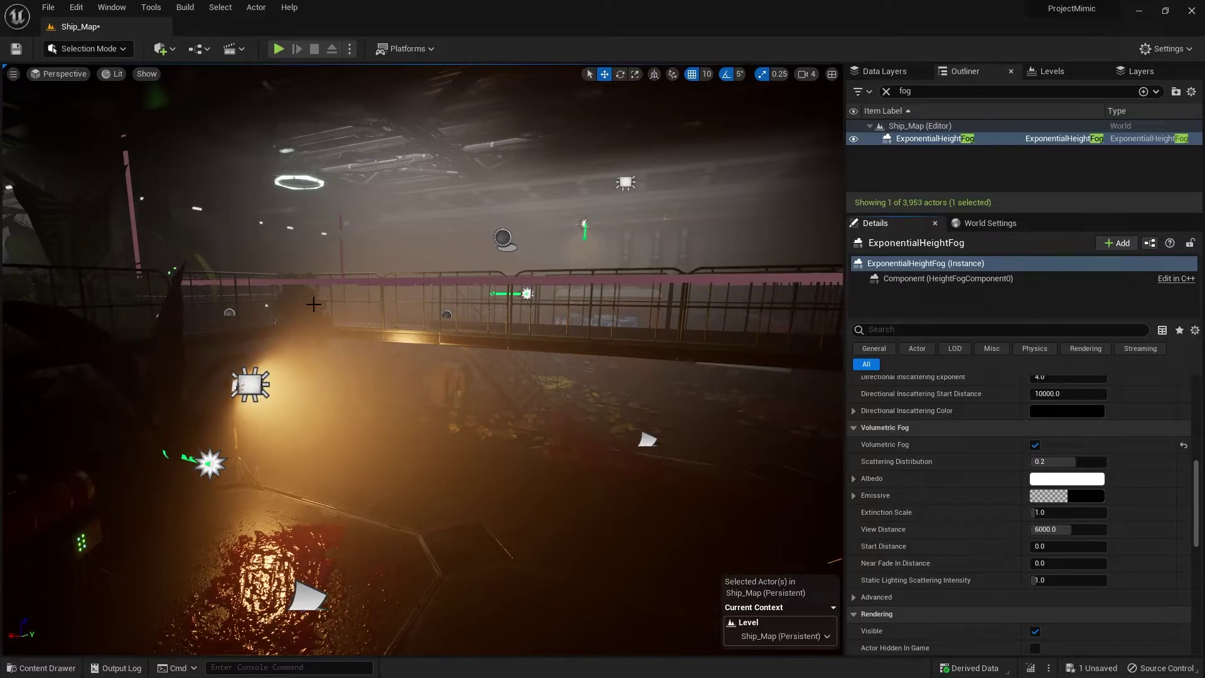
right_drag(450, 493, 511, 360)
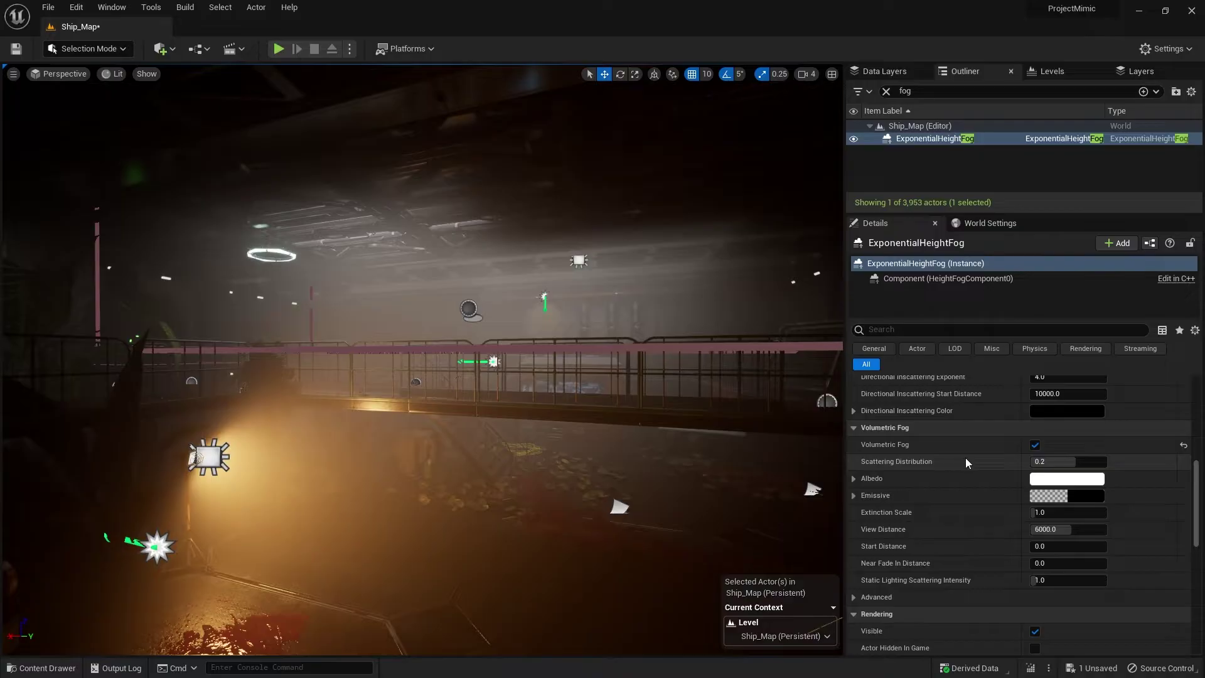
Step: Try Scattering Distribution values of 0.9 and -0.9 on the height fog and check the scene lights
mouse_move(894, 464)
drag(1075, 461, 1107, 461)
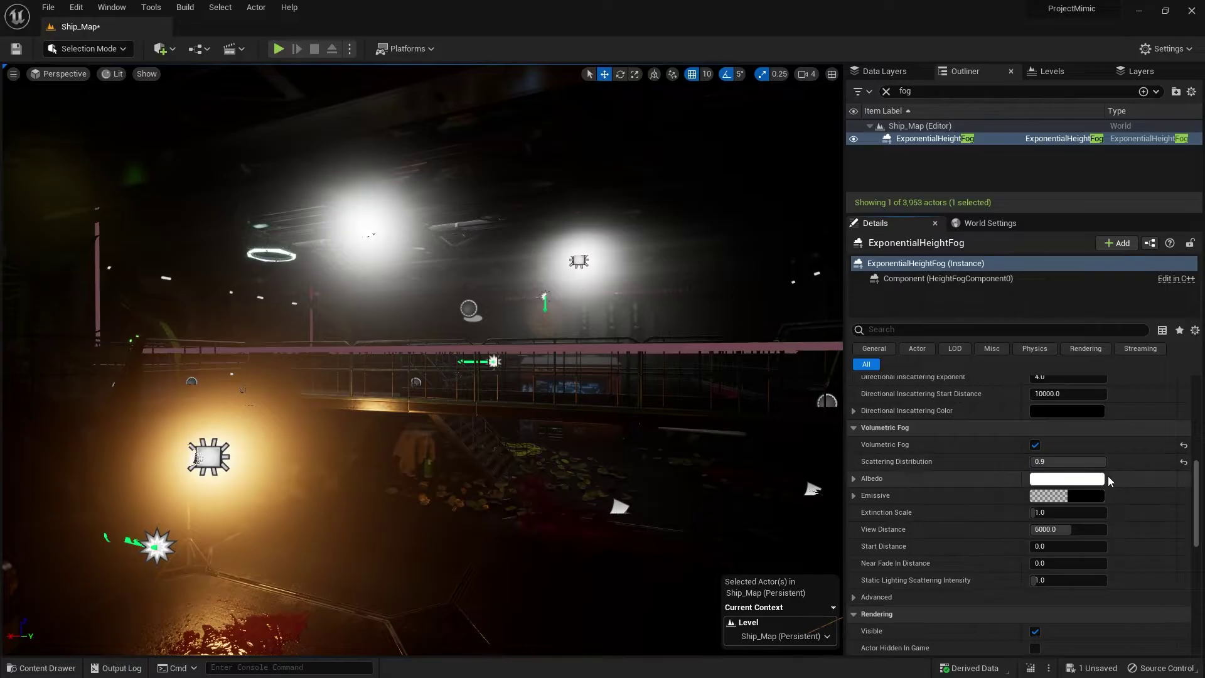
drag(1066, 462, 1016, 461)
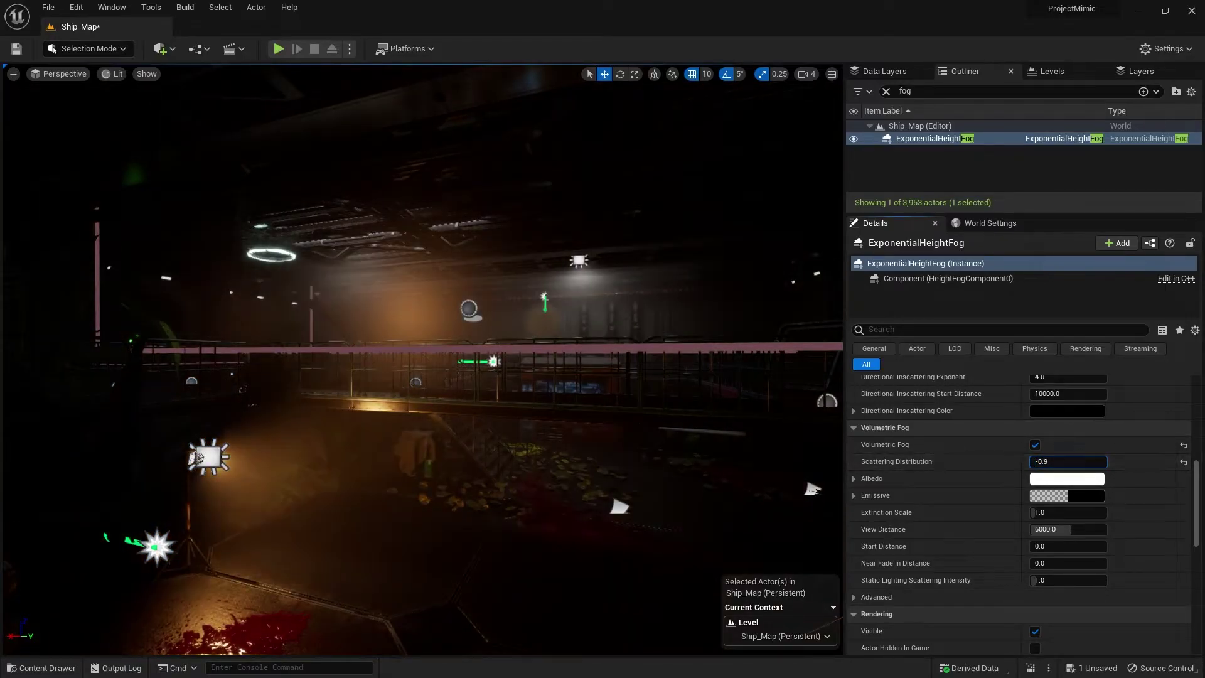
mouse_move(423, 360)
right_down()
mouse_move(339, 380)
mouse_move(366, 370)
mouse_move(292, 376)
mouse_move(426, 370)
right_up()
key(w)
right_drag(251, 439, 414, 399)
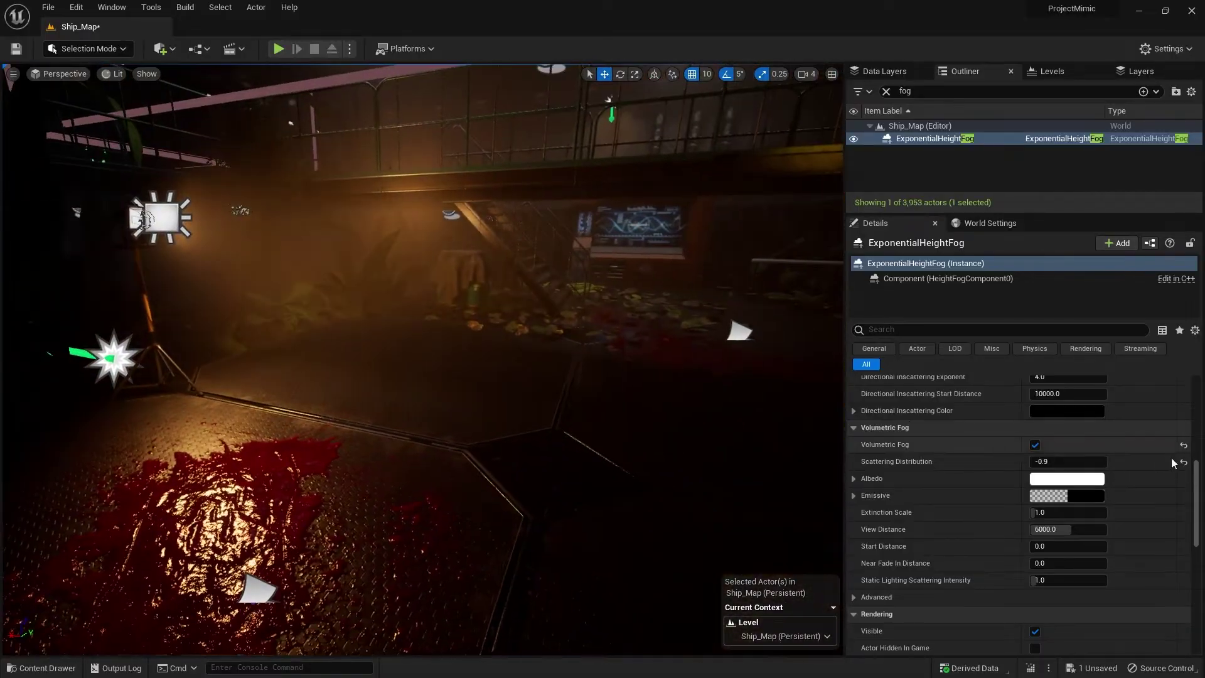
Step: Try out-of-range Scattering Distribution values of -3 and 3 on the height fog and inspect the scene
click(1066, 461)
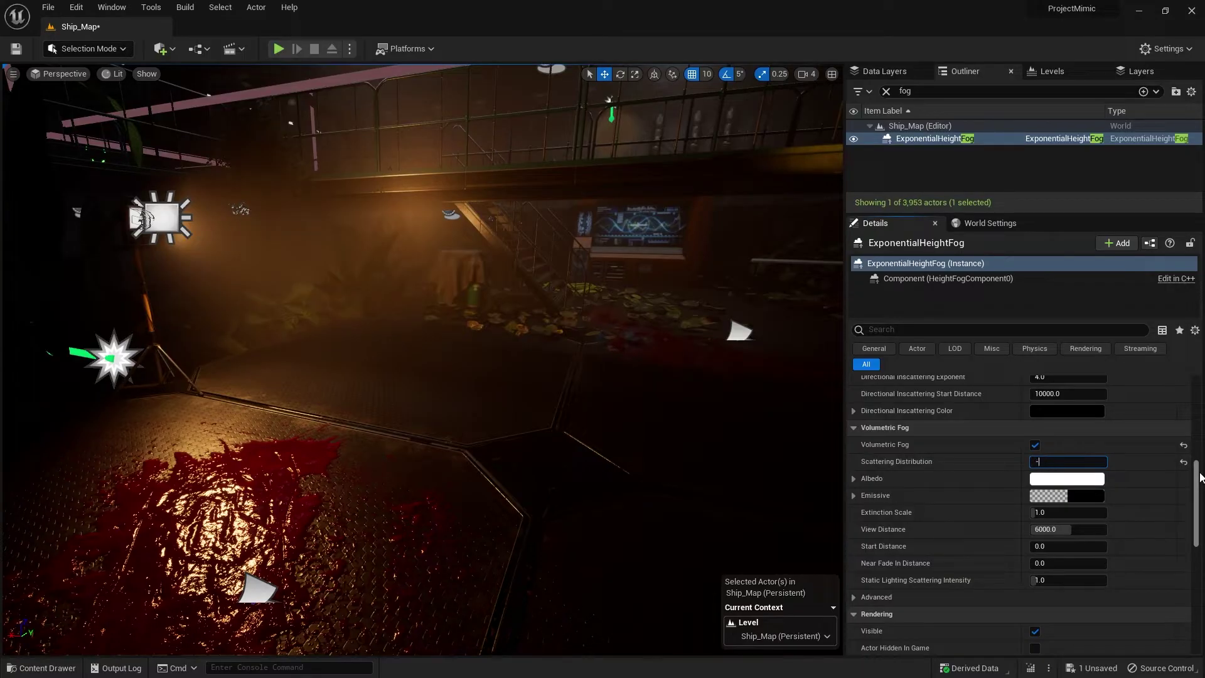
key(Return)
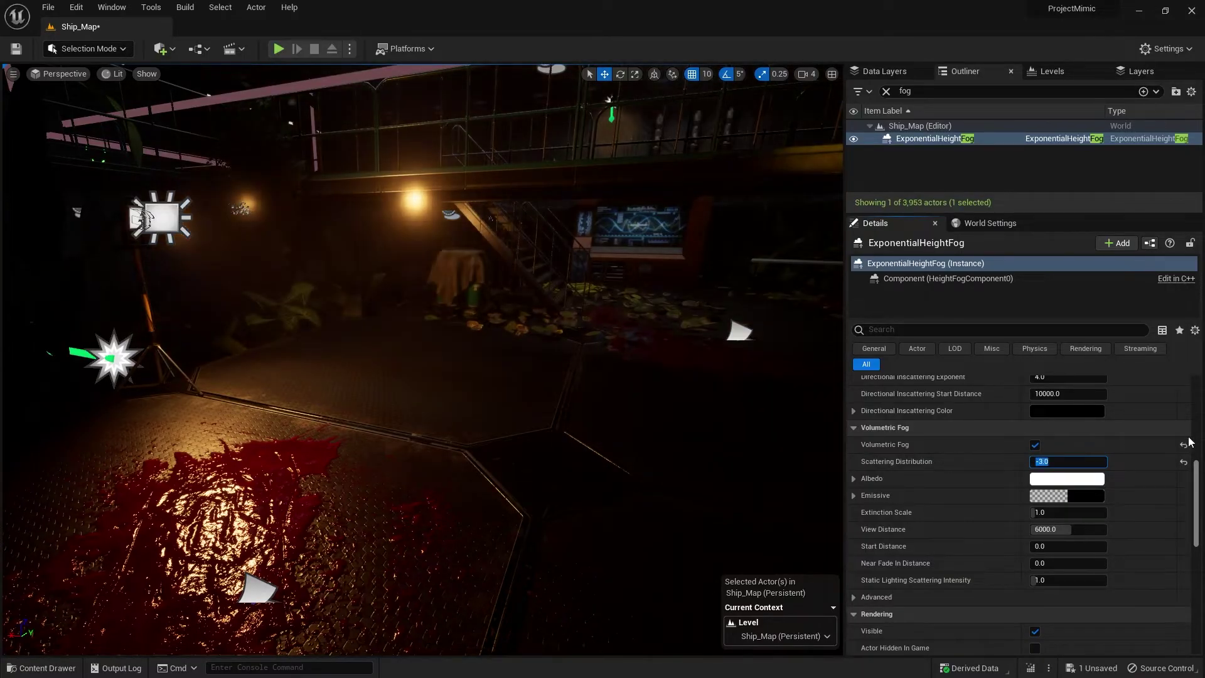
right_drag(709, 389, 678, 361)
right_drag(539, 367, 571, 359)
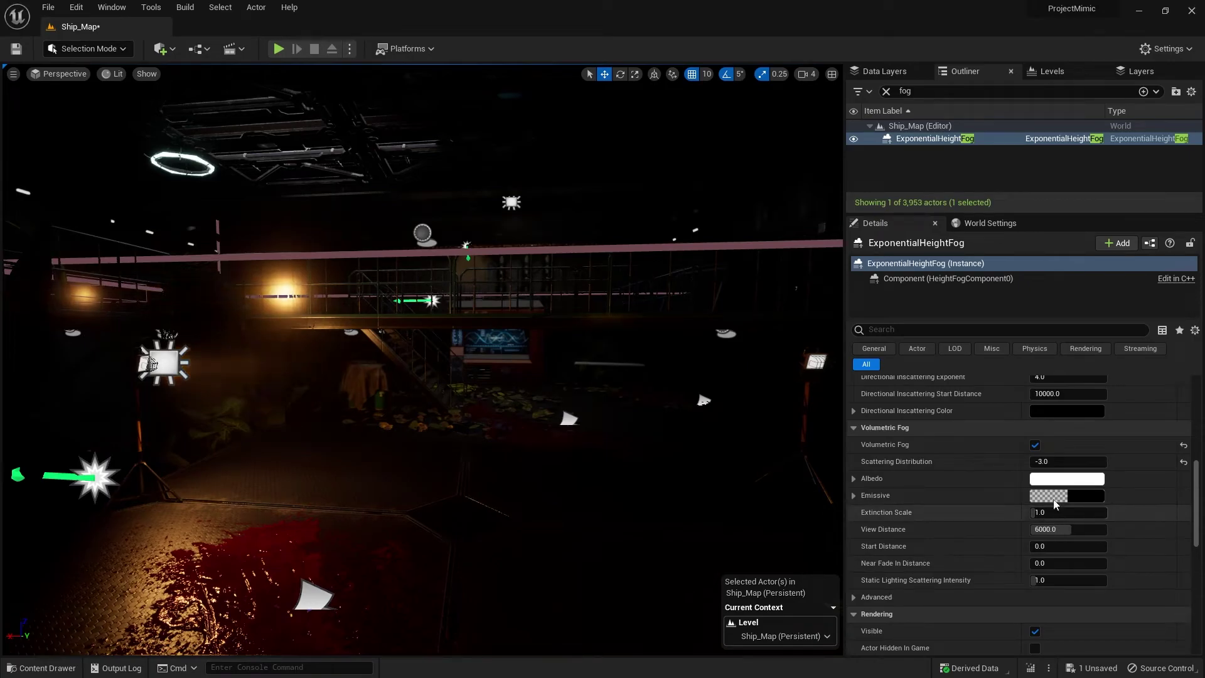
click(1054, 462)
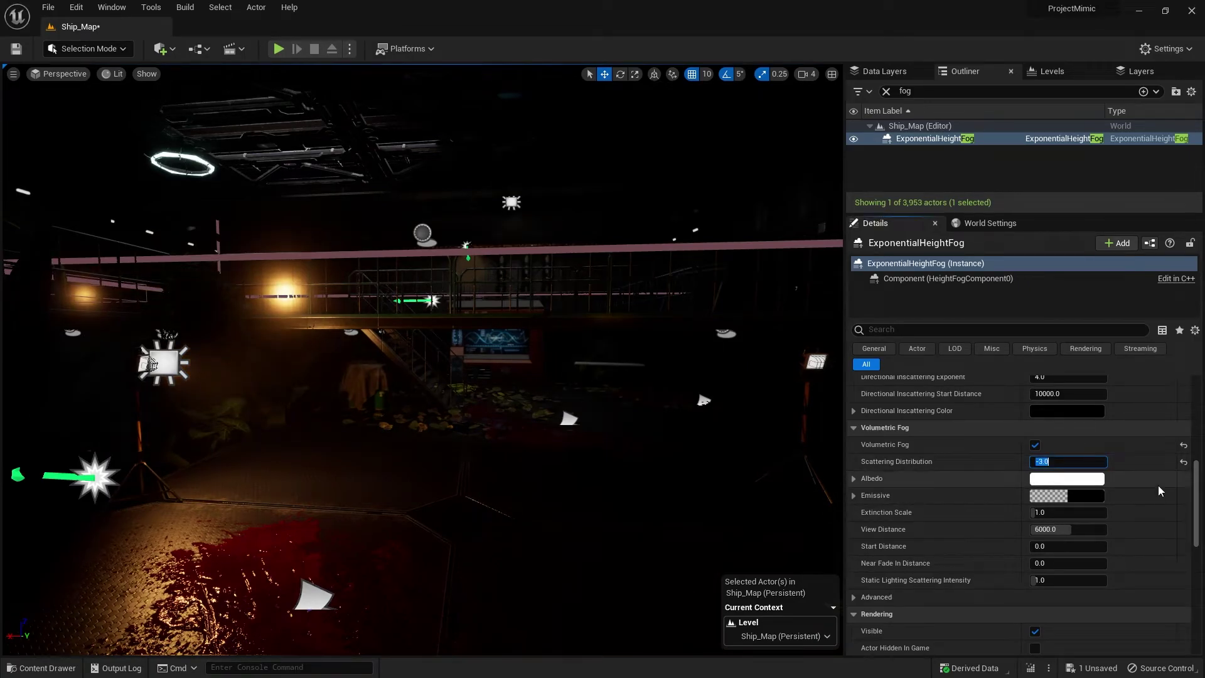
text(3)
key(Return)
right_drag(539, 377, 552, 402)
mouse_move(418, 383)
right_down()
mouse_move(415, 370)
mouse_move(408, 386)
mouse_move(426, 386)
right_up()
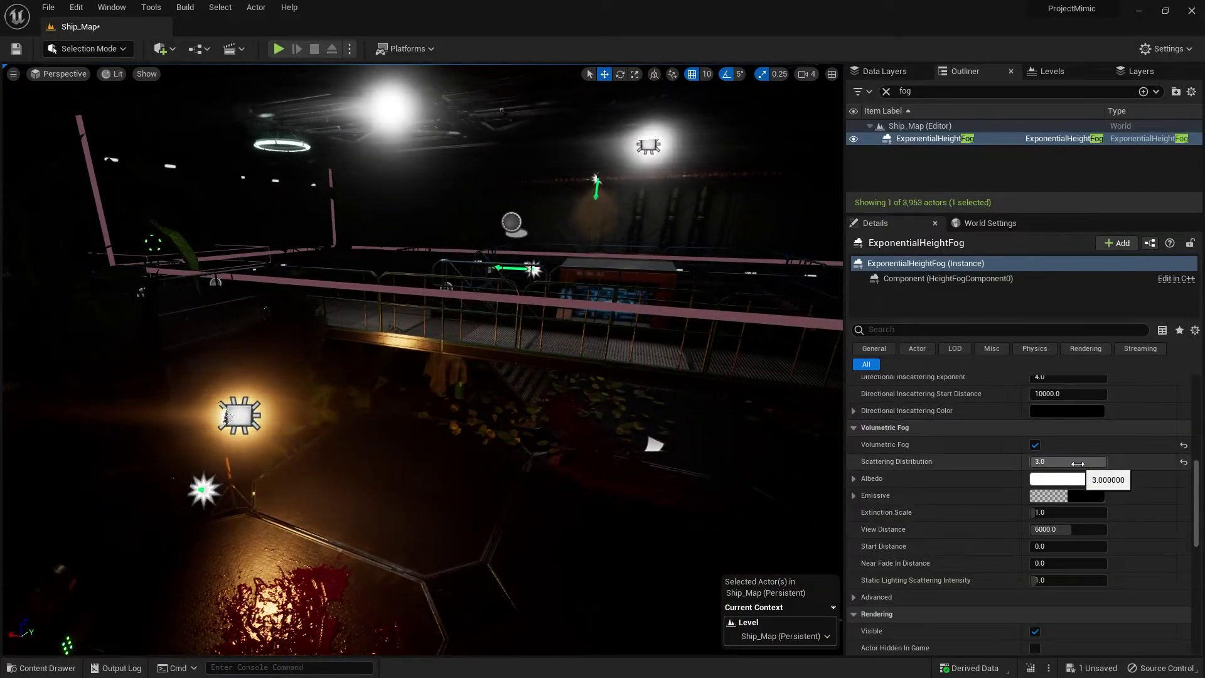
Step: Set the height fog's Scattering Distribution to about 0.036 and its Fog Density to 0.05
drag(1077, 462, 1035, 461)
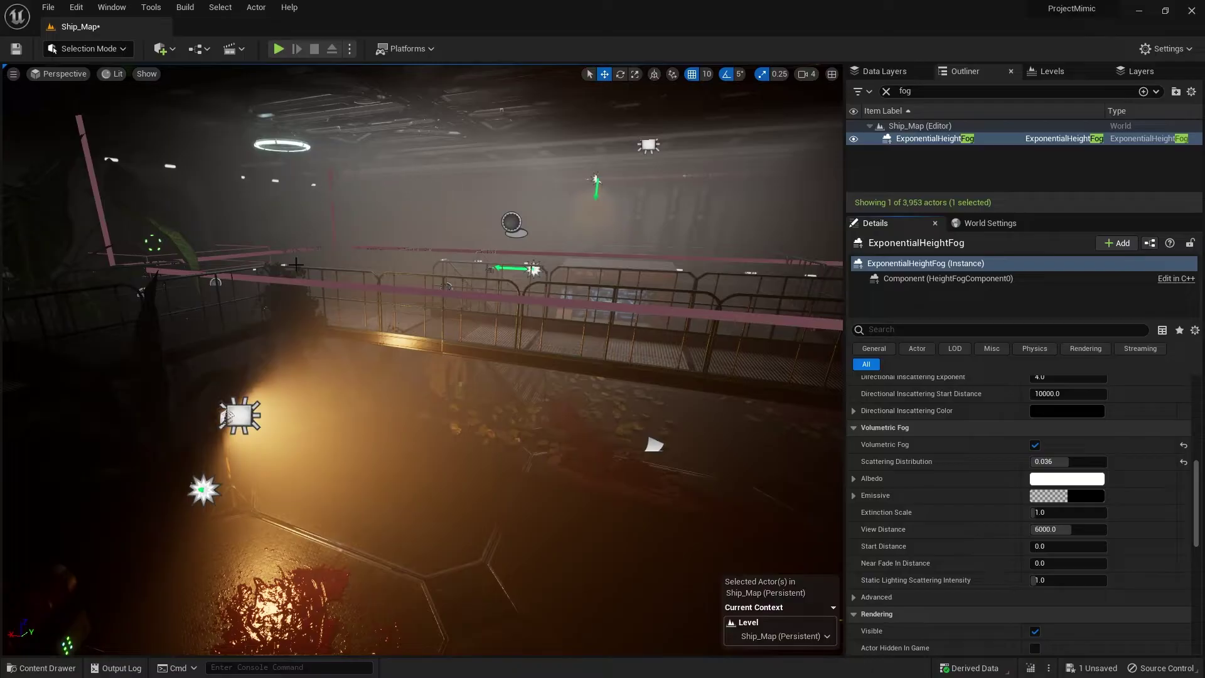
scroll(987, 443, up, 10)
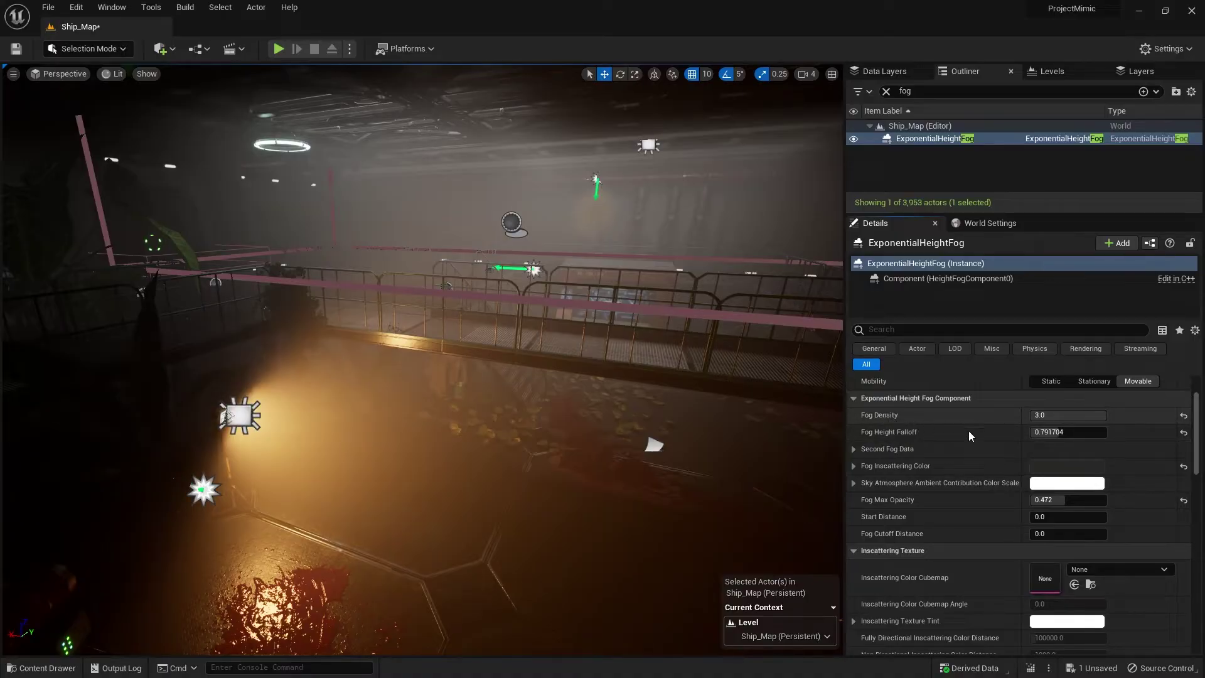
drag(1087, 413, 1060, 413)
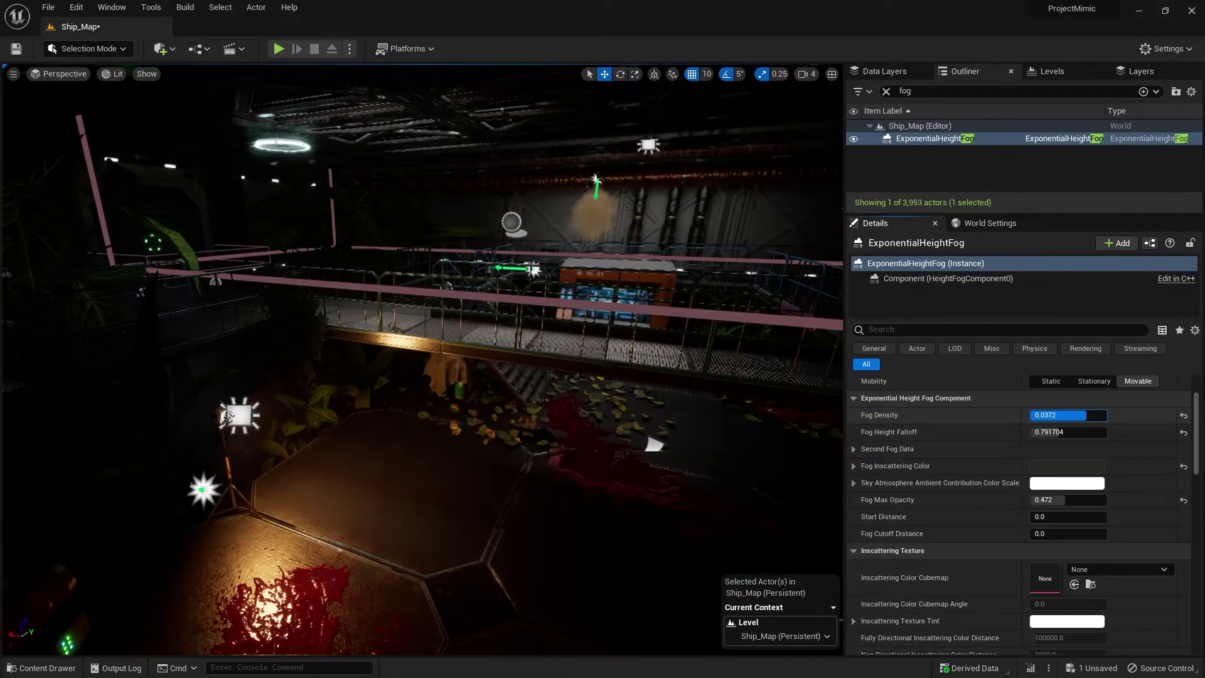
drag(1105, 415, 1092, 415)
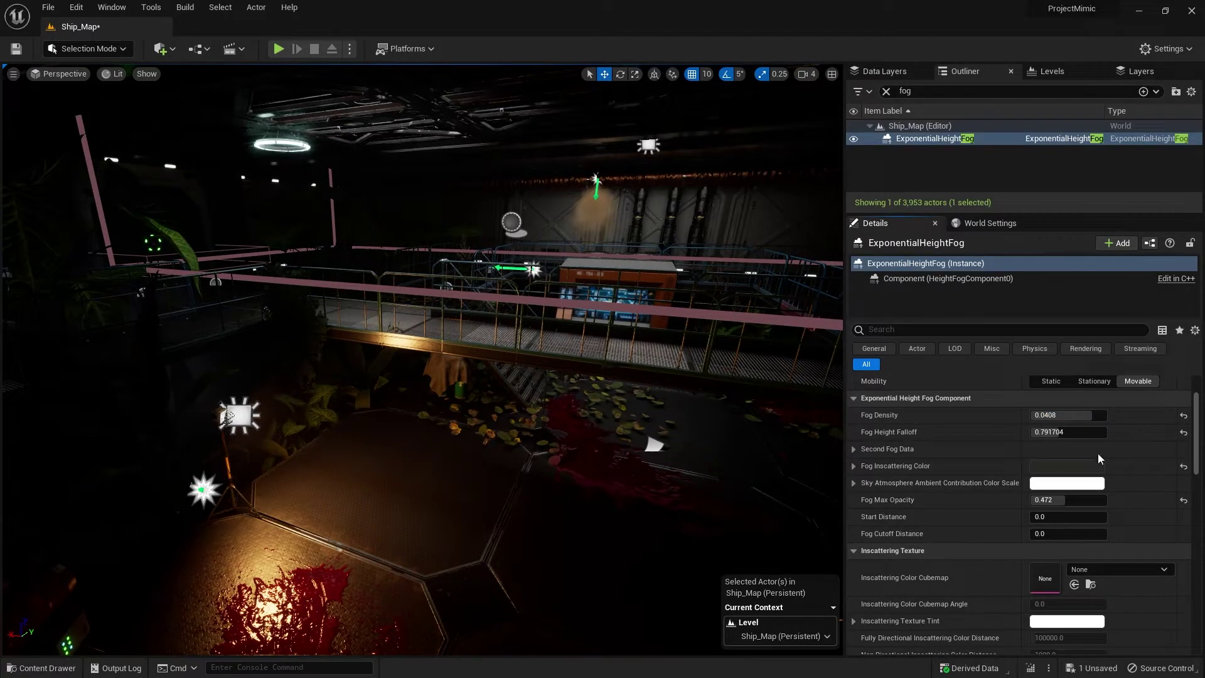
drag(1063, 416, 1105, 415)
right_drag(560, 349, 487, 356)
Step: Create a new material named M_VolumetricFog in the Maps/Ship content folder
click(75, 669)
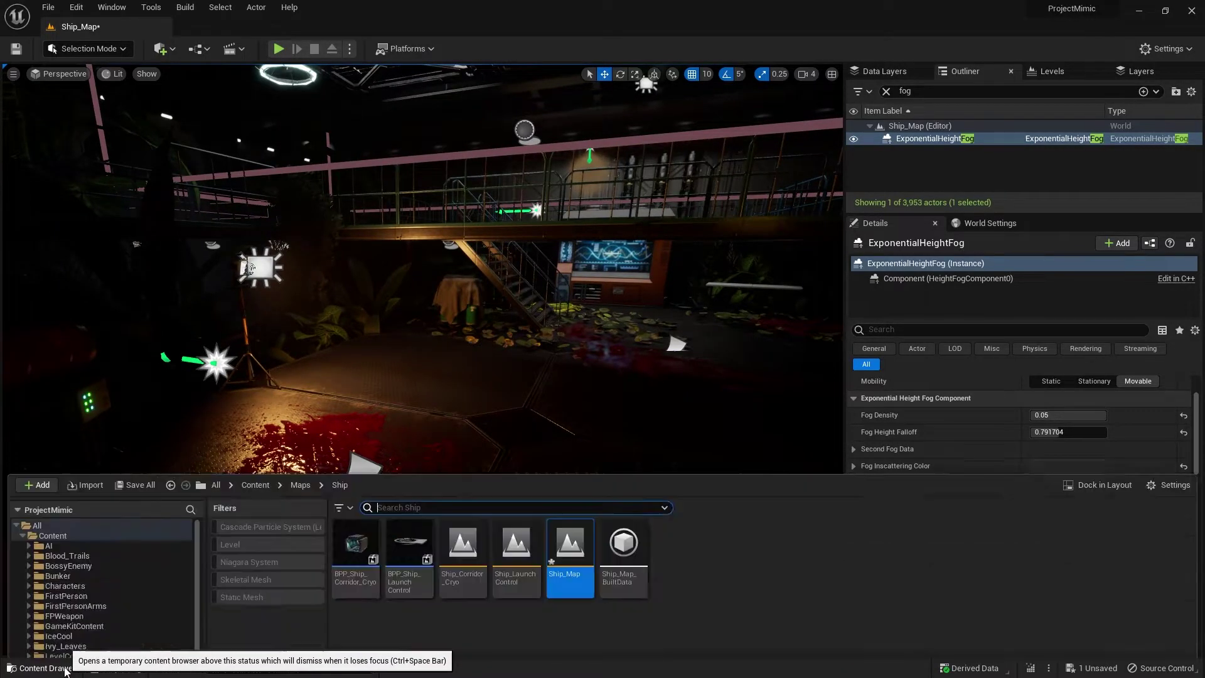
right_click(683, 428)
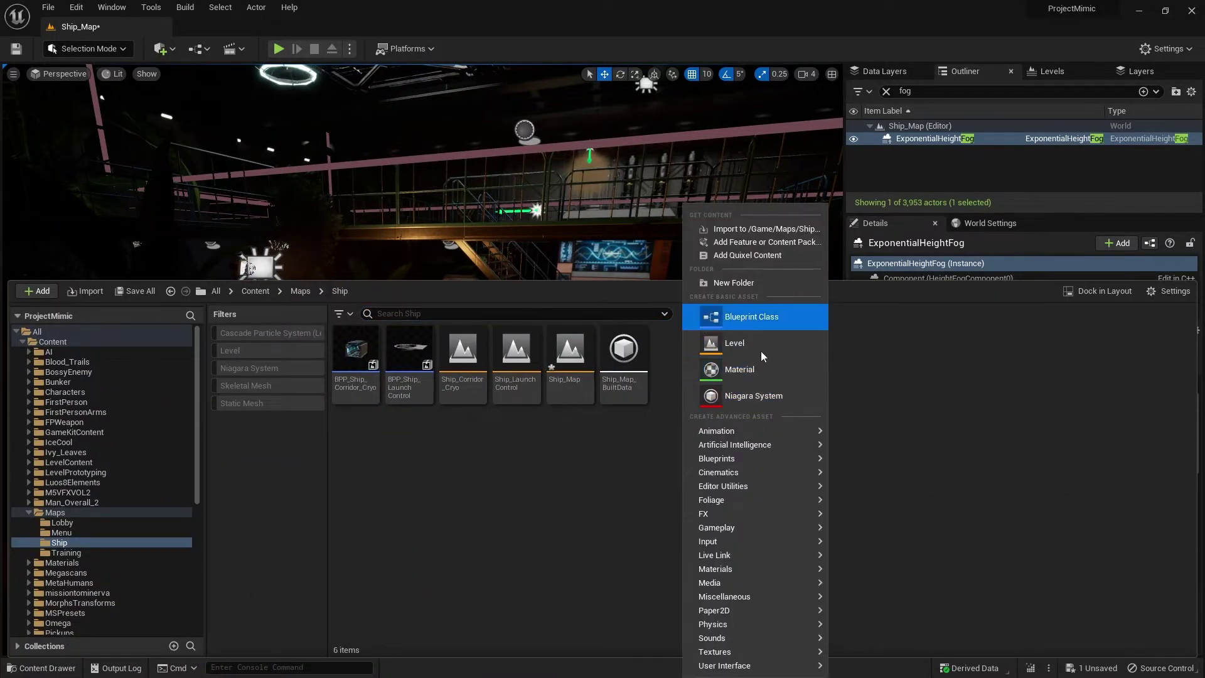
click(761, 367)
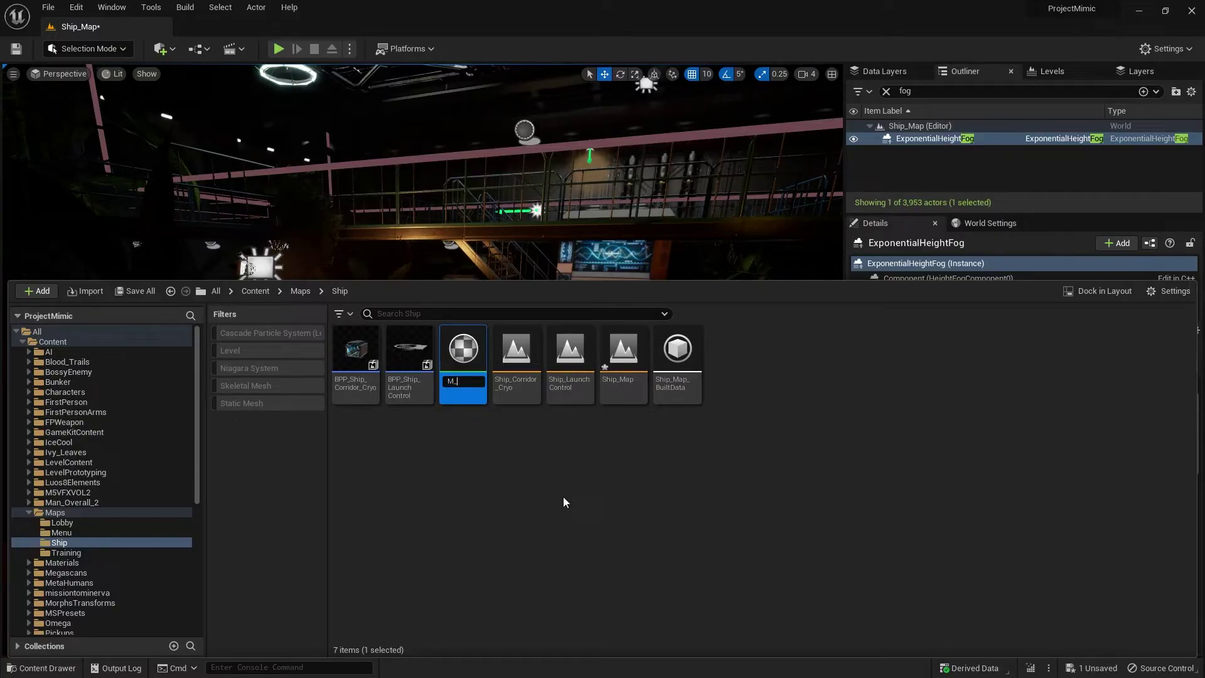
text(M_VolumetricFog)
key(Return)
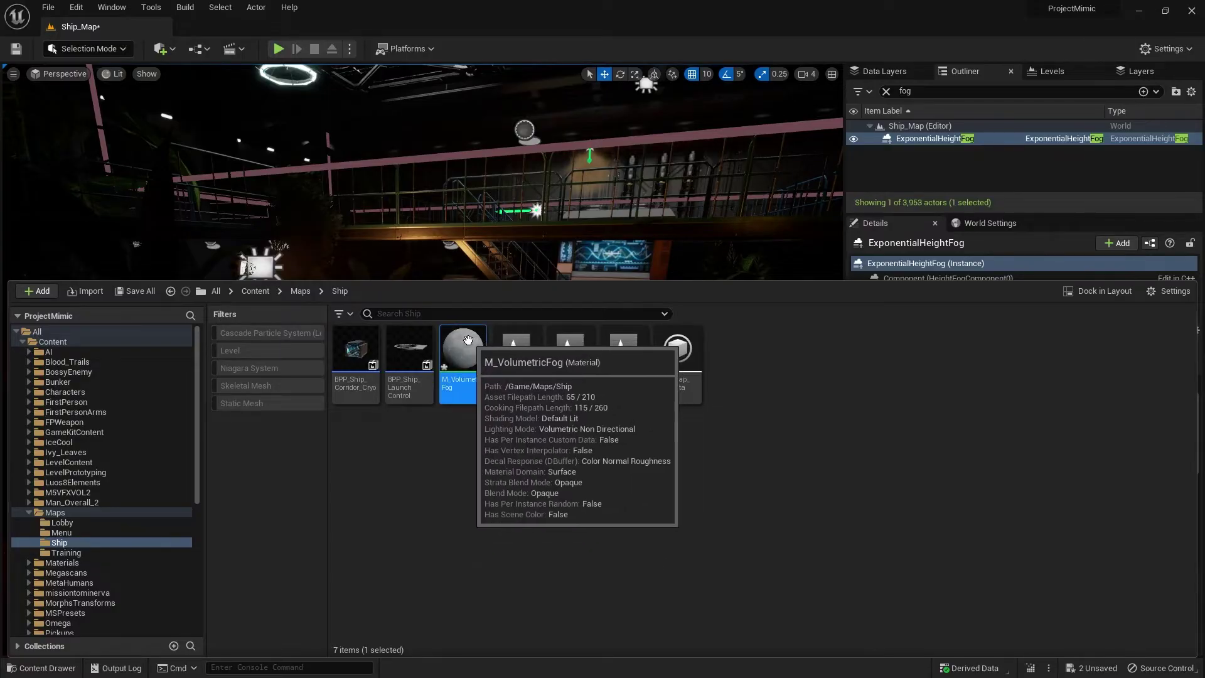
Step: Open the M_VolumetricFog material in a maximized editor and set its Material Domain to Volume
double_click(472, 374)
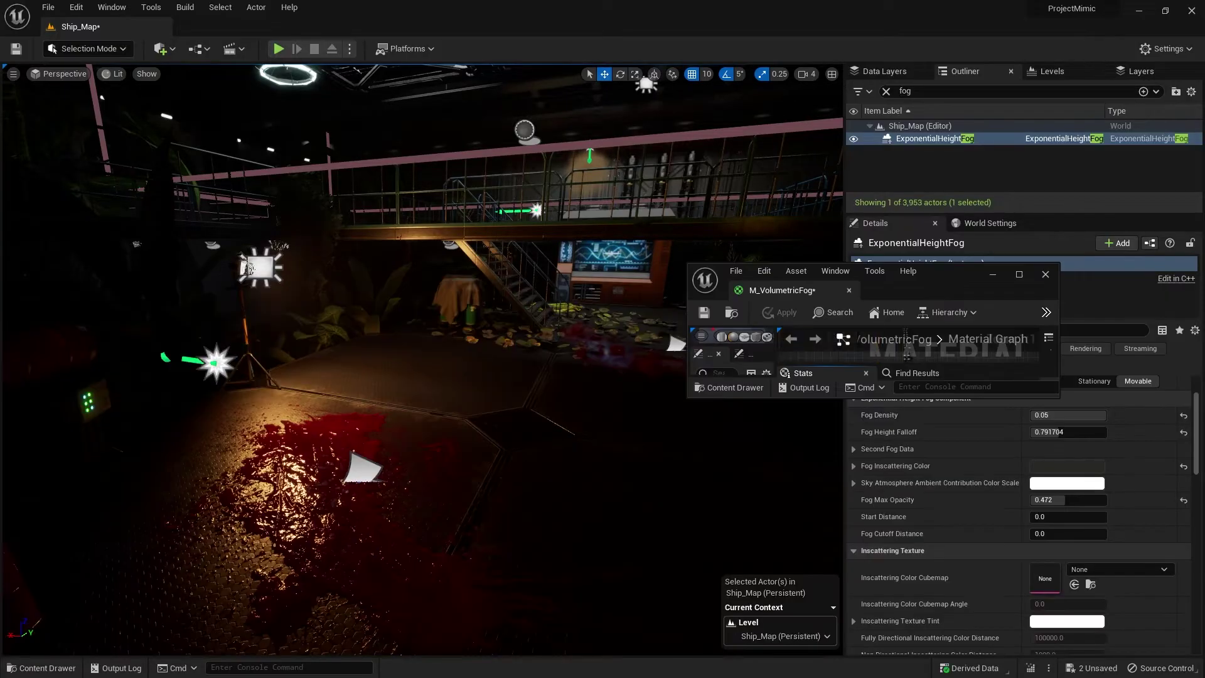
double_click(957, 276)
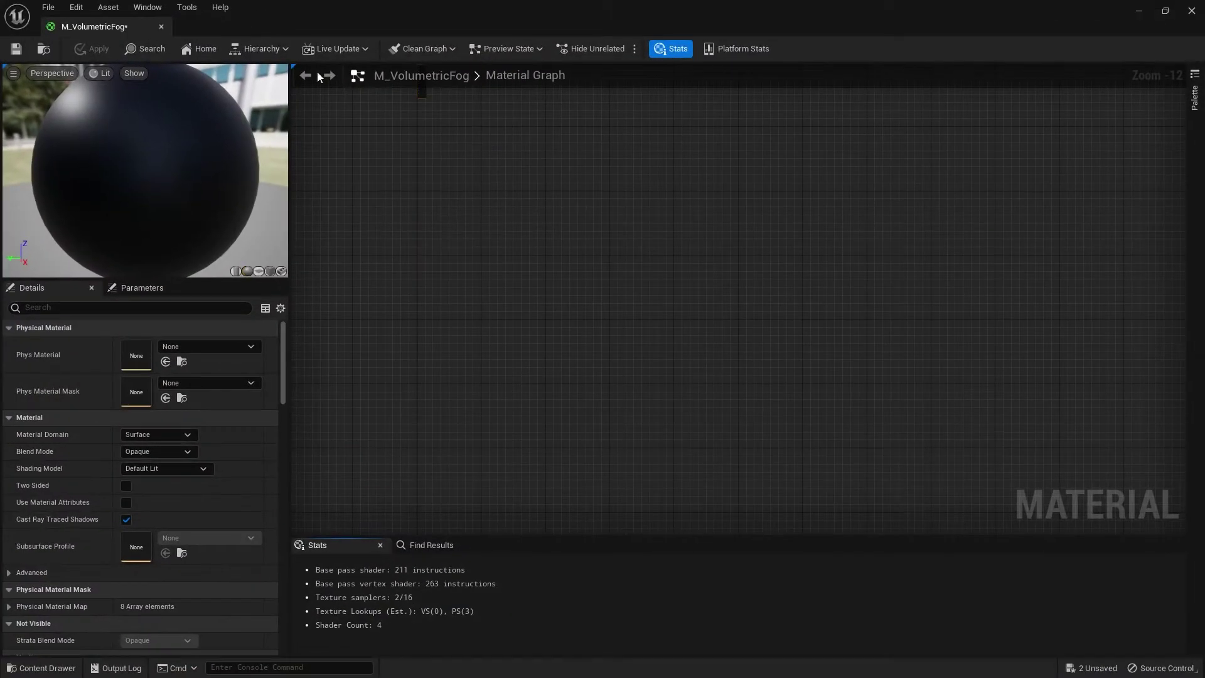
right_drag(501, 212, 691, 458)
scroll(651, 371, up, 12)
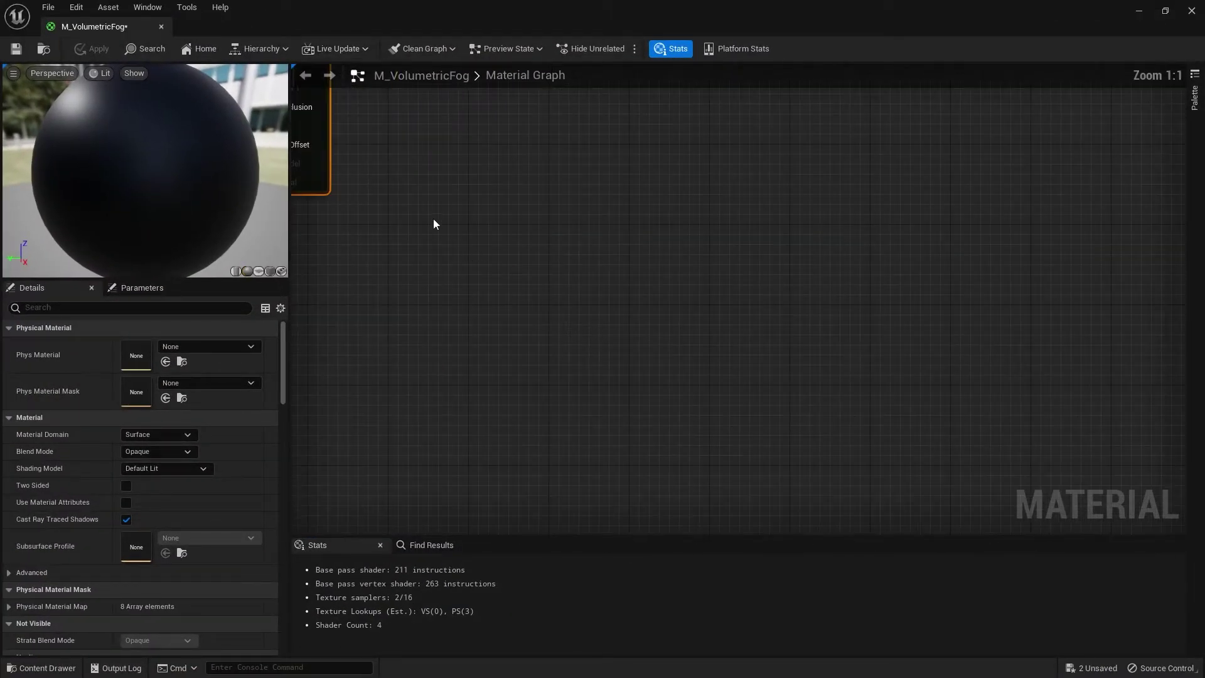
right_drag(432, 222, 741, 534)
right_drag(617, 451, 634, 441)
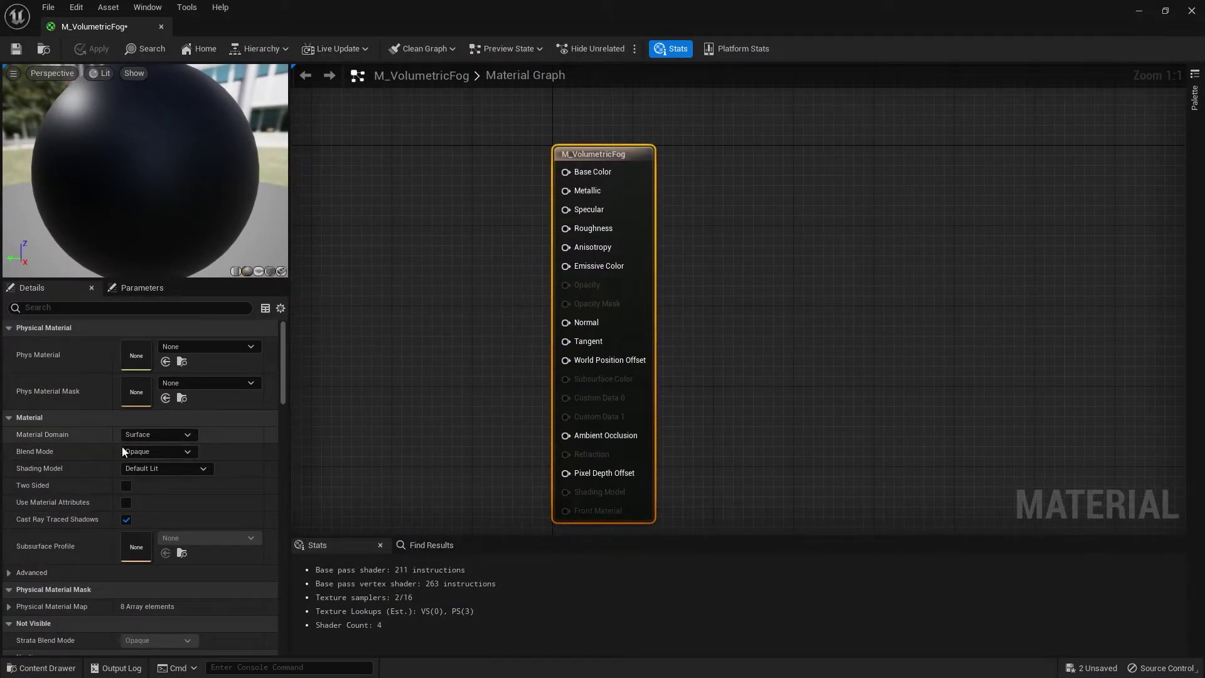
click(153, 431)
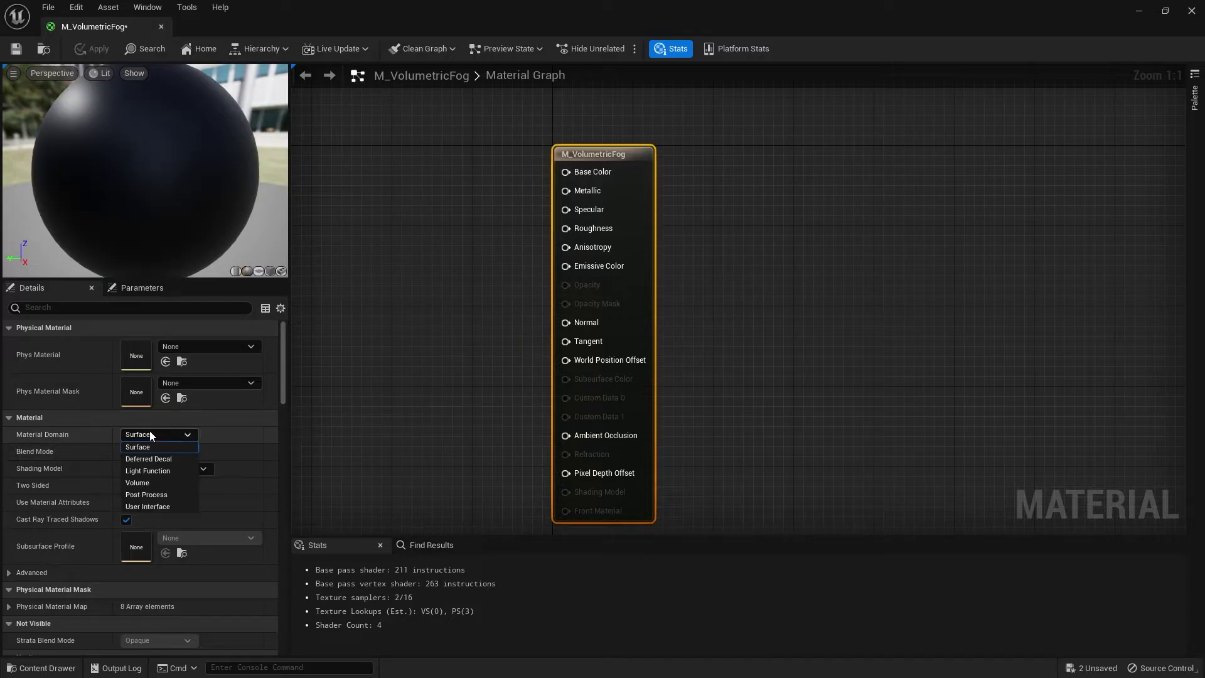
click(149, 483)
right_drag(611, 199, 699, 213)
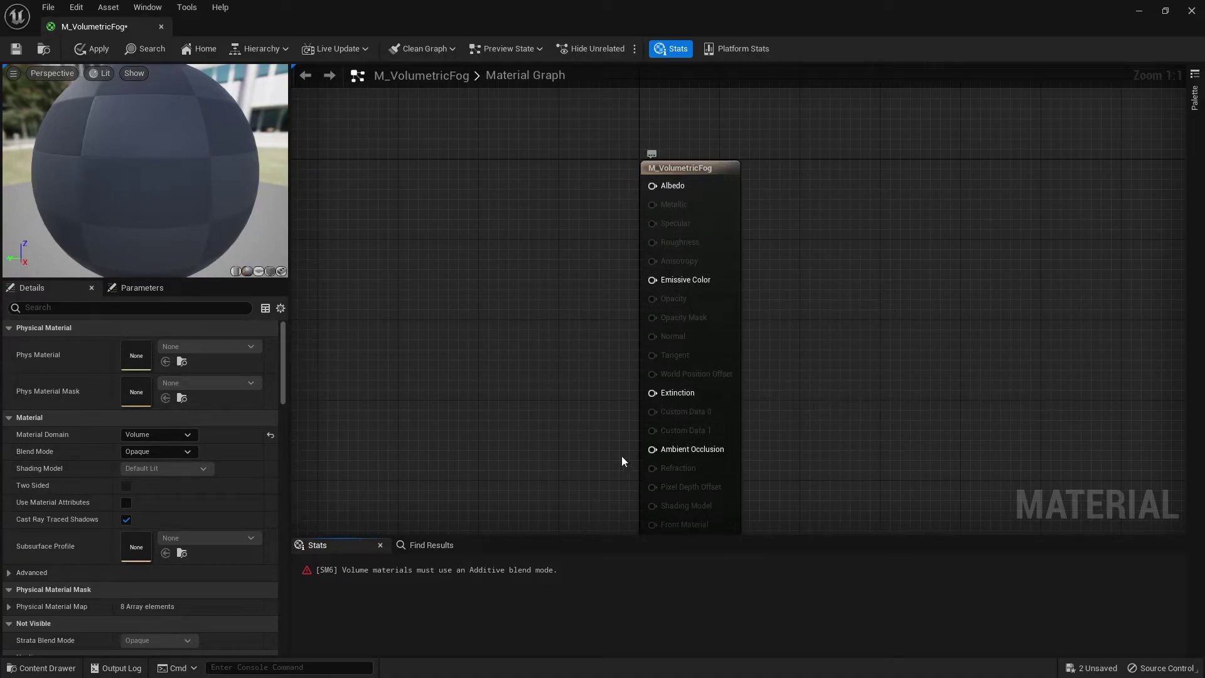
right_drag(535, 360, 563, 338)
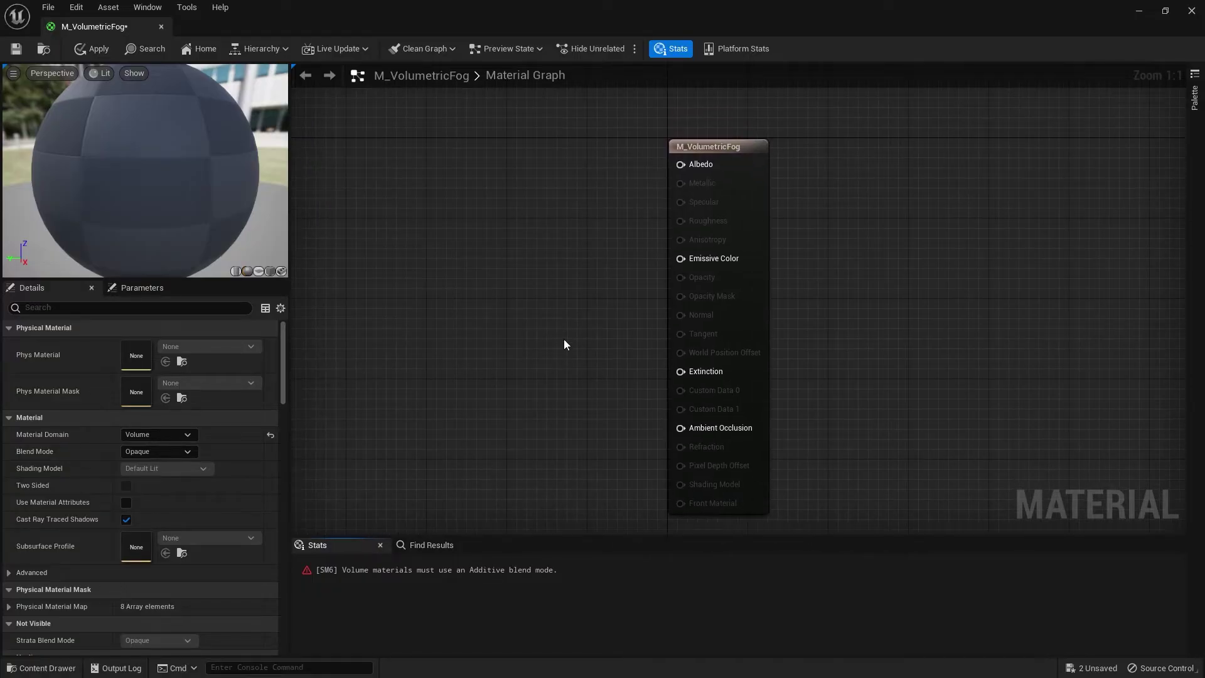
Step: Add a Constant3Vector node coloured white (1, 1, 1) and connect it to the material's Albedo input
click(408, 197)
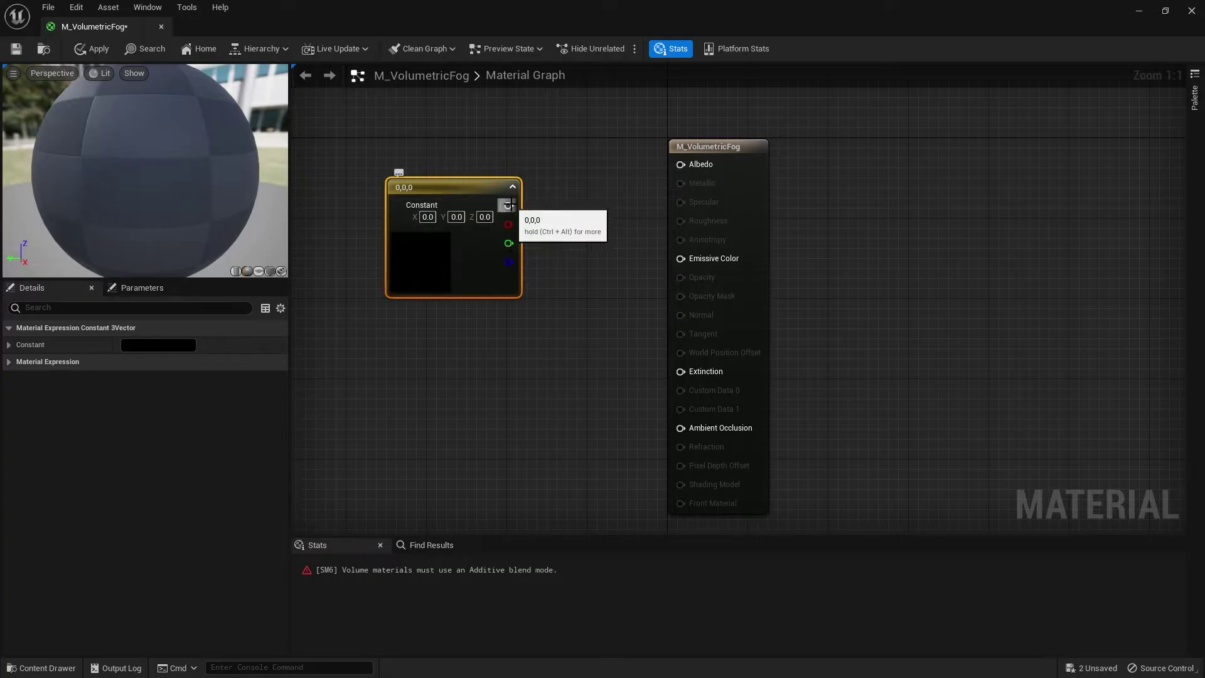
drag(507, 205, 691, 165)
drag(453, 253, 443, 242)
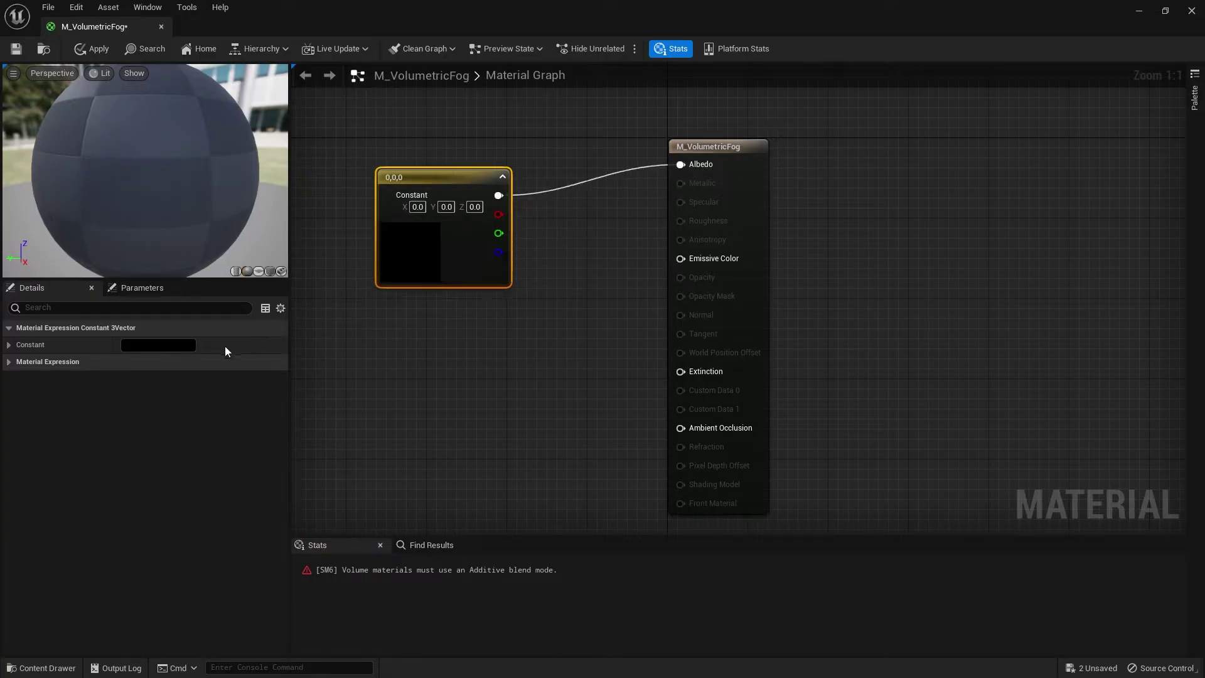
click(187, 344)
drag(371, 476, 368, 392)
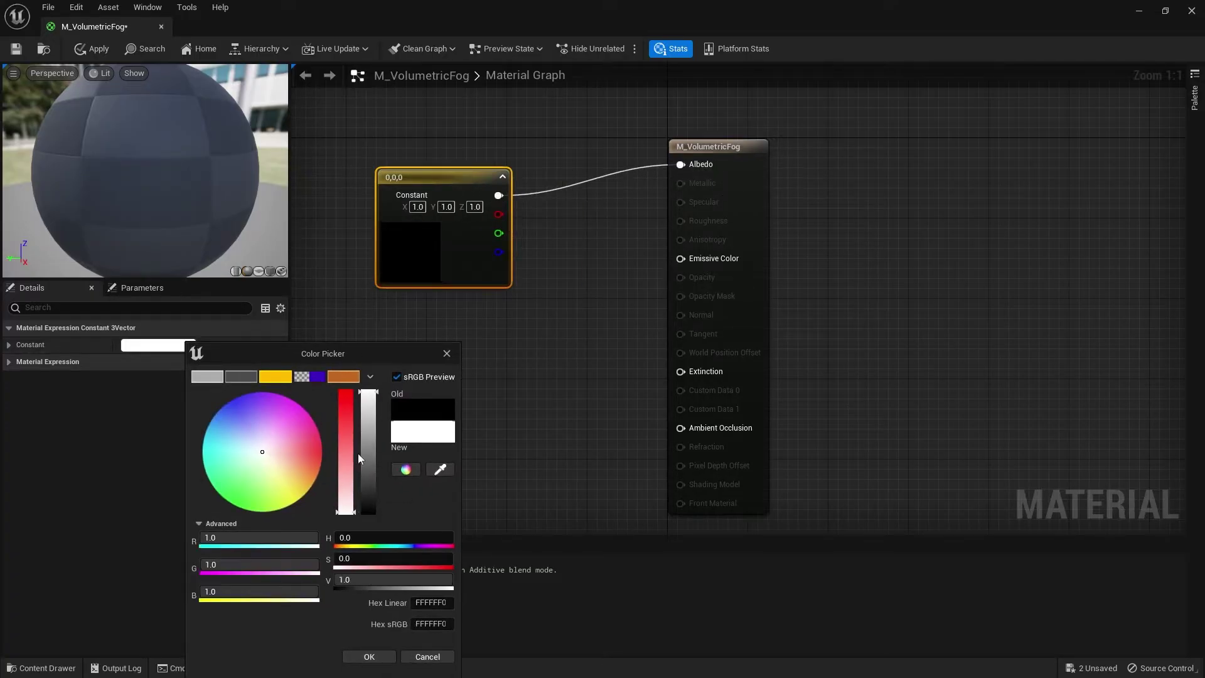
click(369, 657)
drag(465, 274, 465, 255)
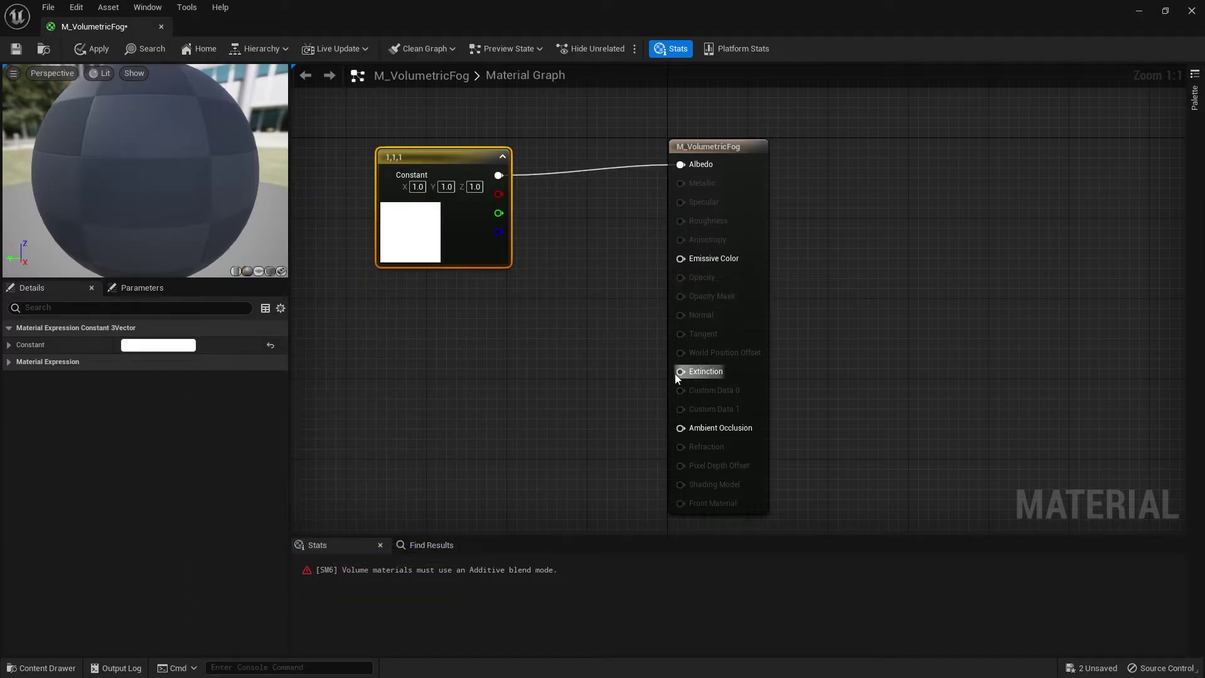
Step: Add a Constant node with a value of 1 and connect it to the material's Extinction input
click(512, 364)
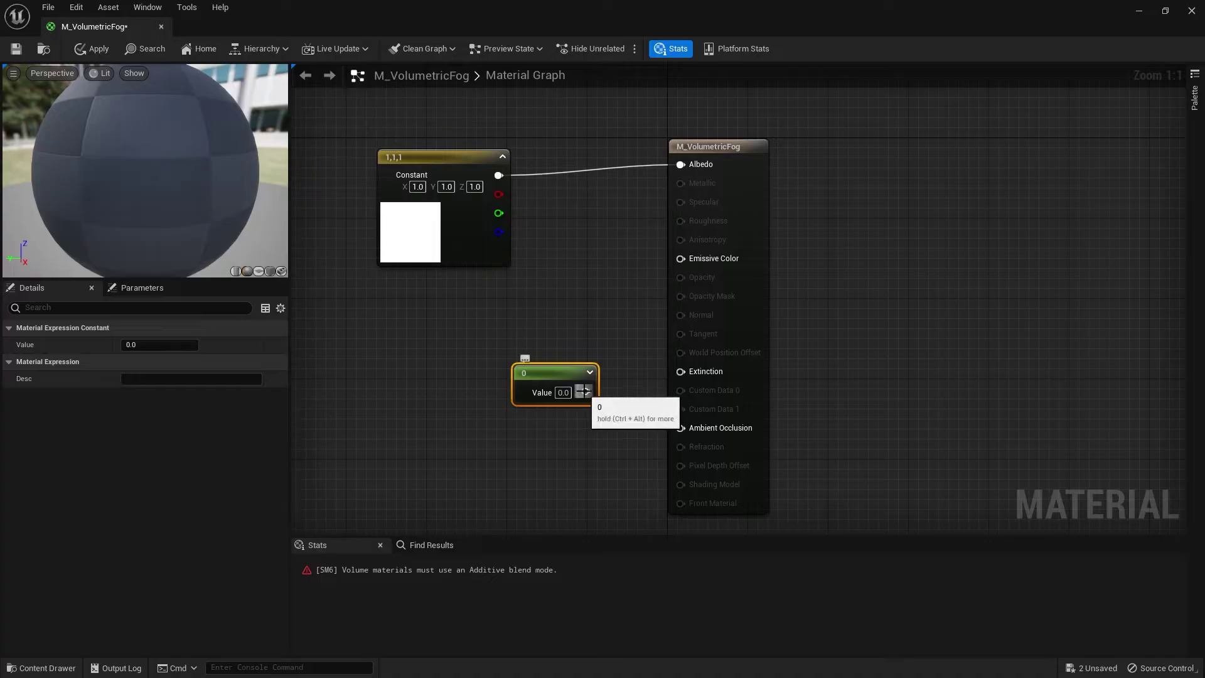
drag(585, 392, 690, 376)
click(563, 392)
text(1)
key(Return)
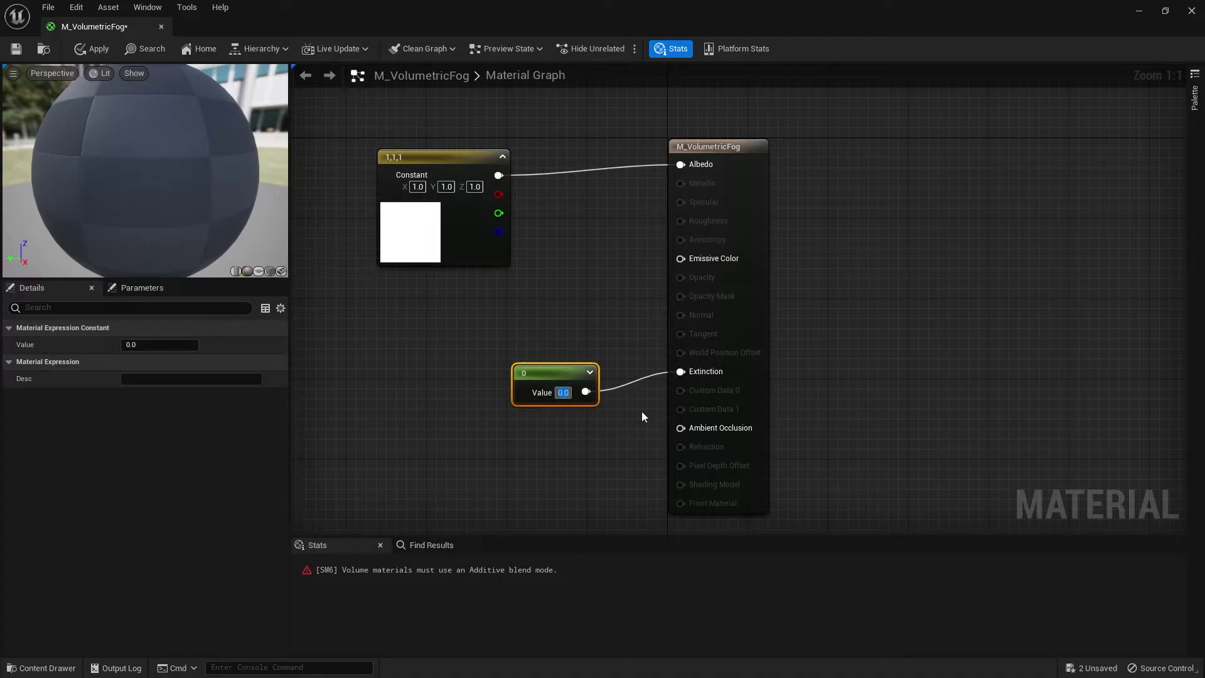
Step: Set the material's Blend Mode to Additive, apply and save the changes, and close the material editor
click(541, 300)
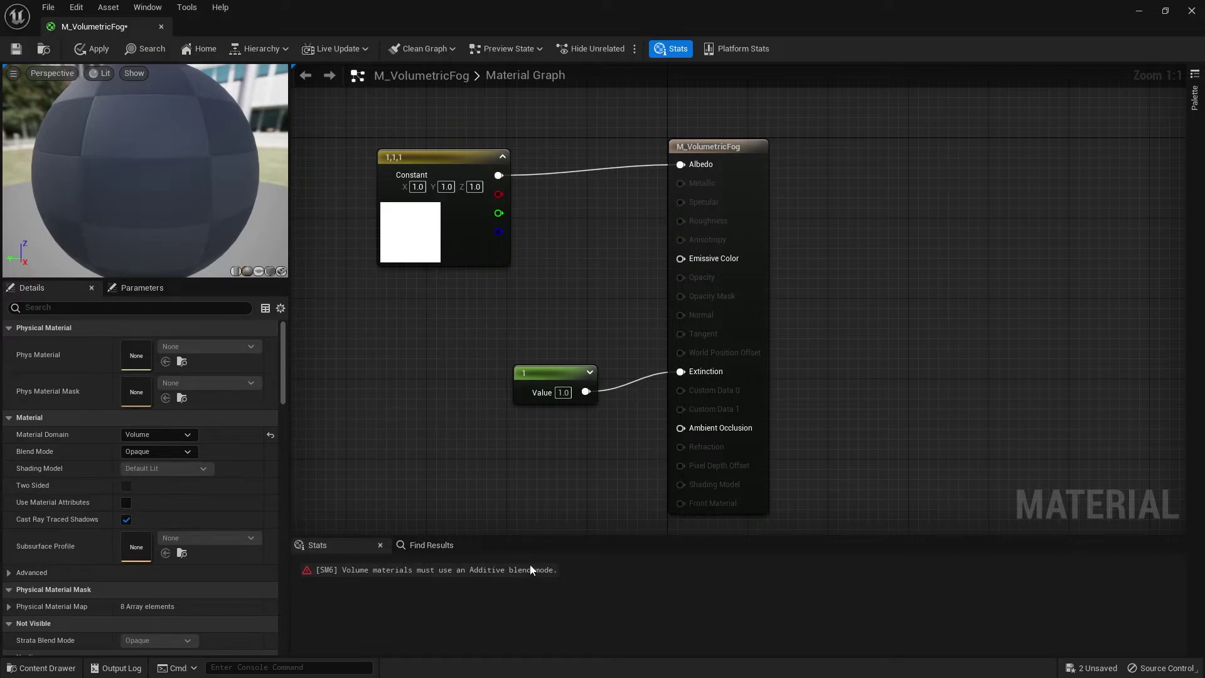
click(154, 452)
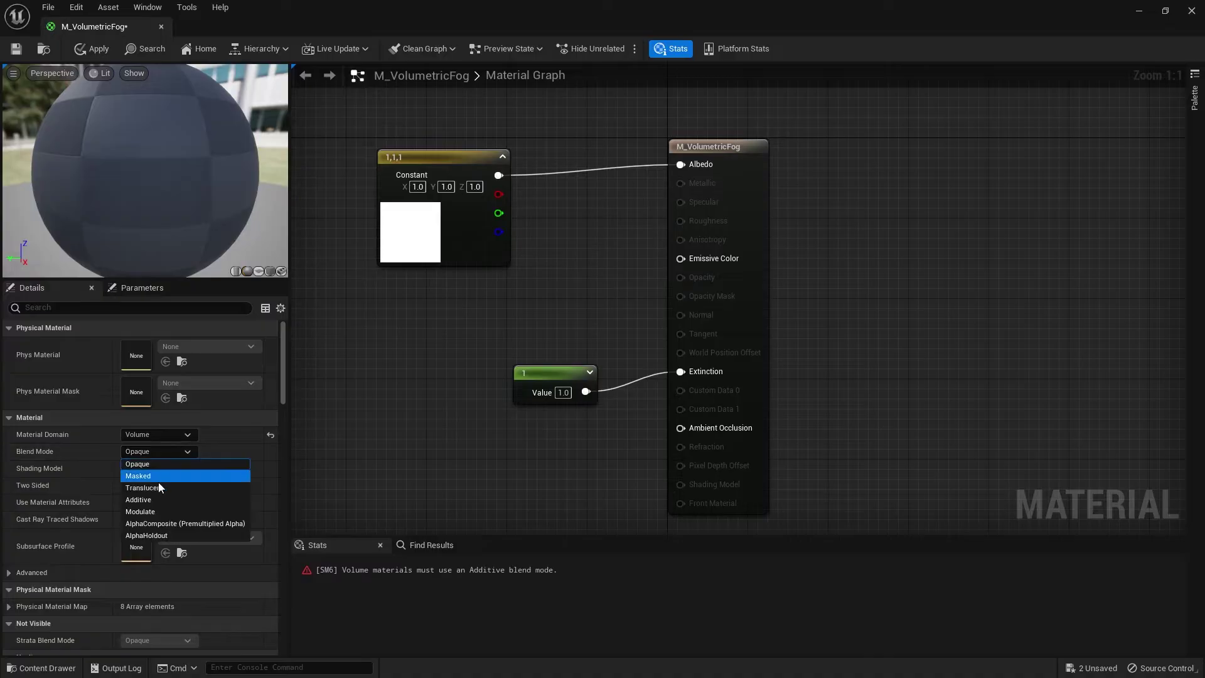
click(150, 499)
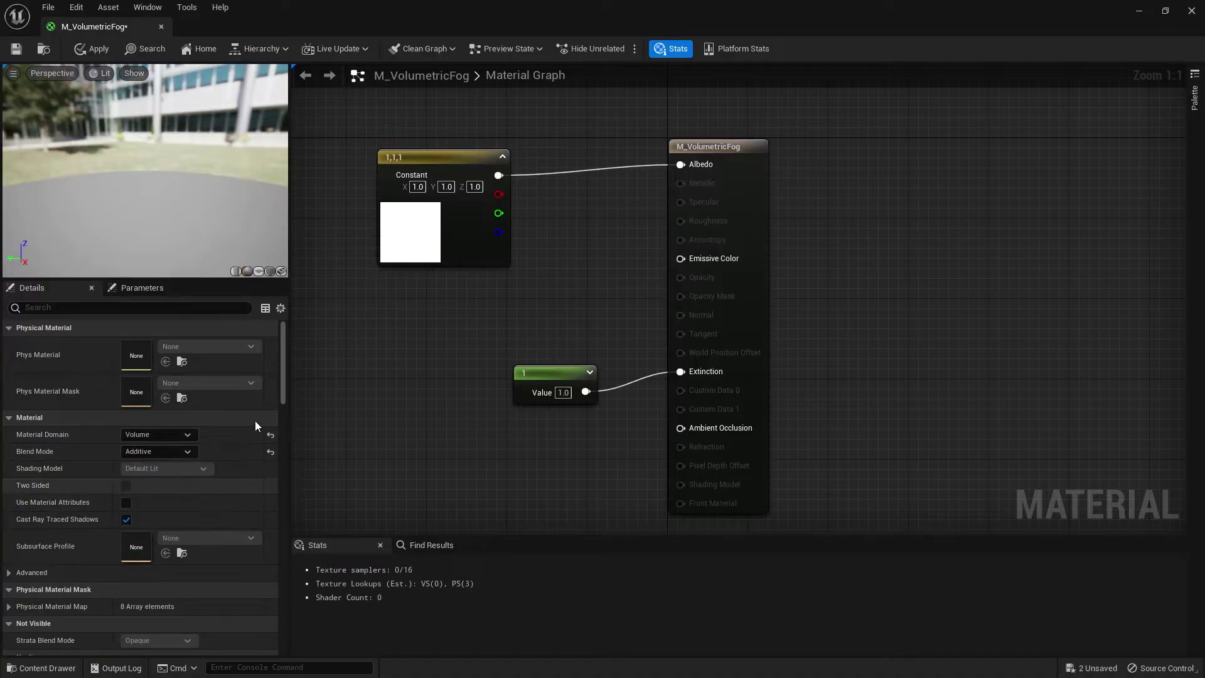
click(88, 50)
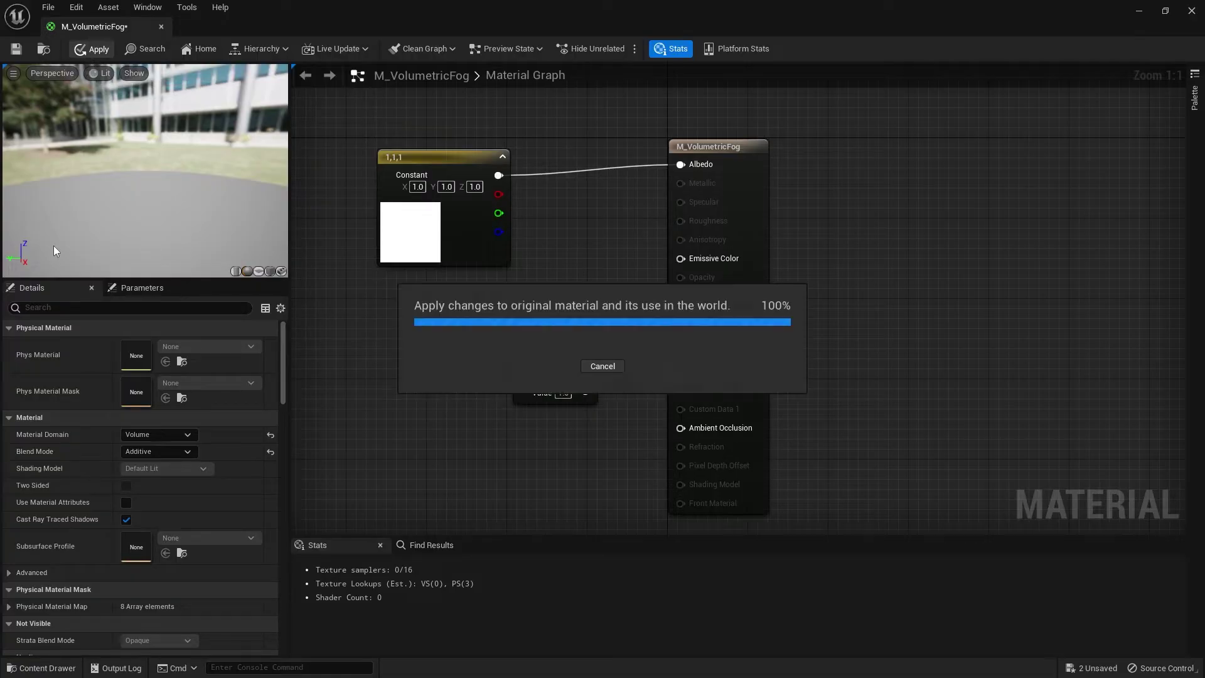
click(16, 49)
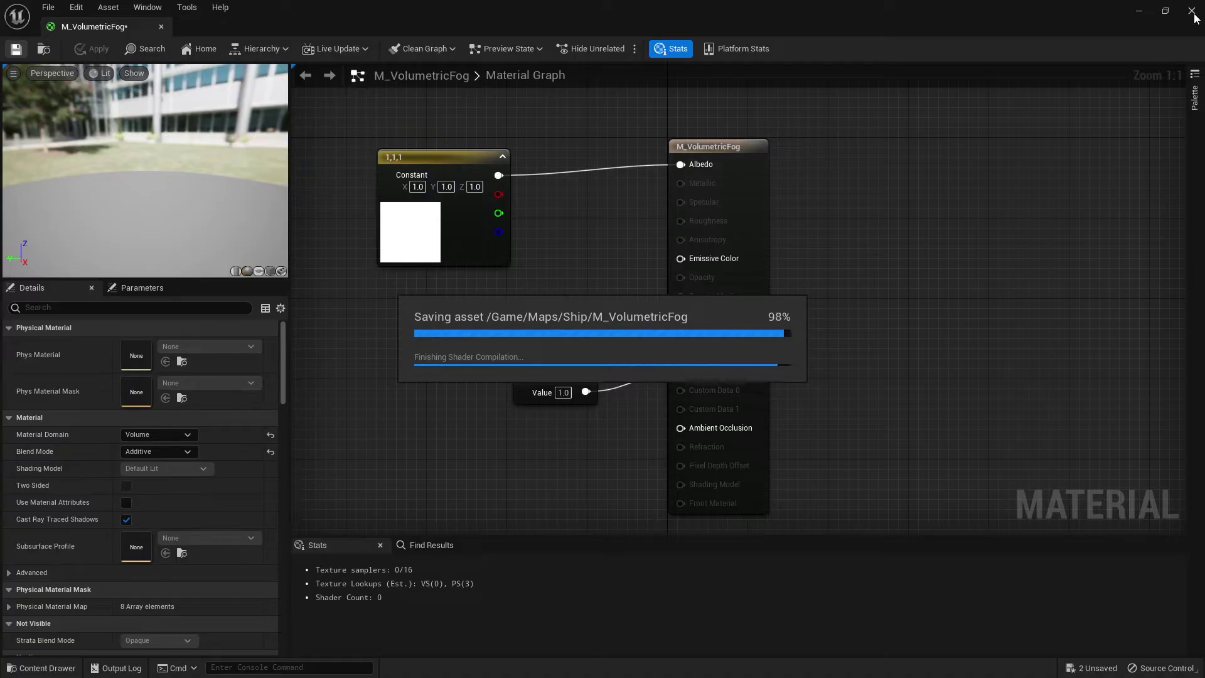
click(1192, 13)
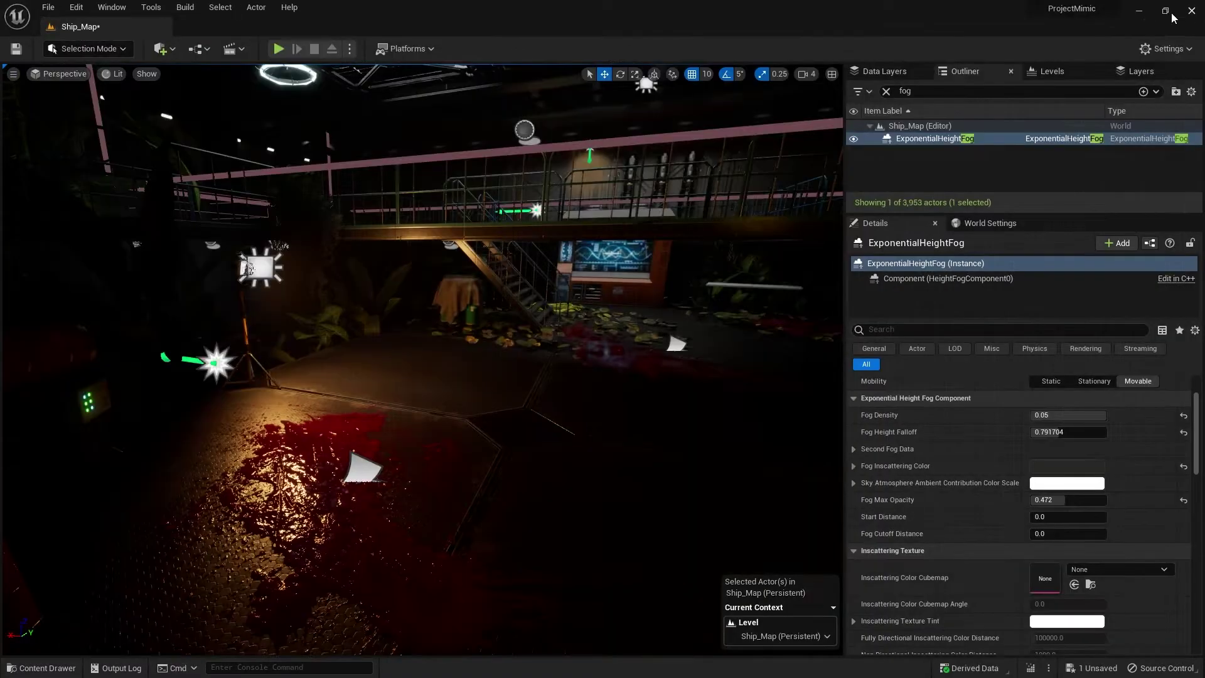
Step: Place a Cube in the middle of the room and assign the M_VolumetricFog material to it
click(166, 57)
mouse_move(210, 183)
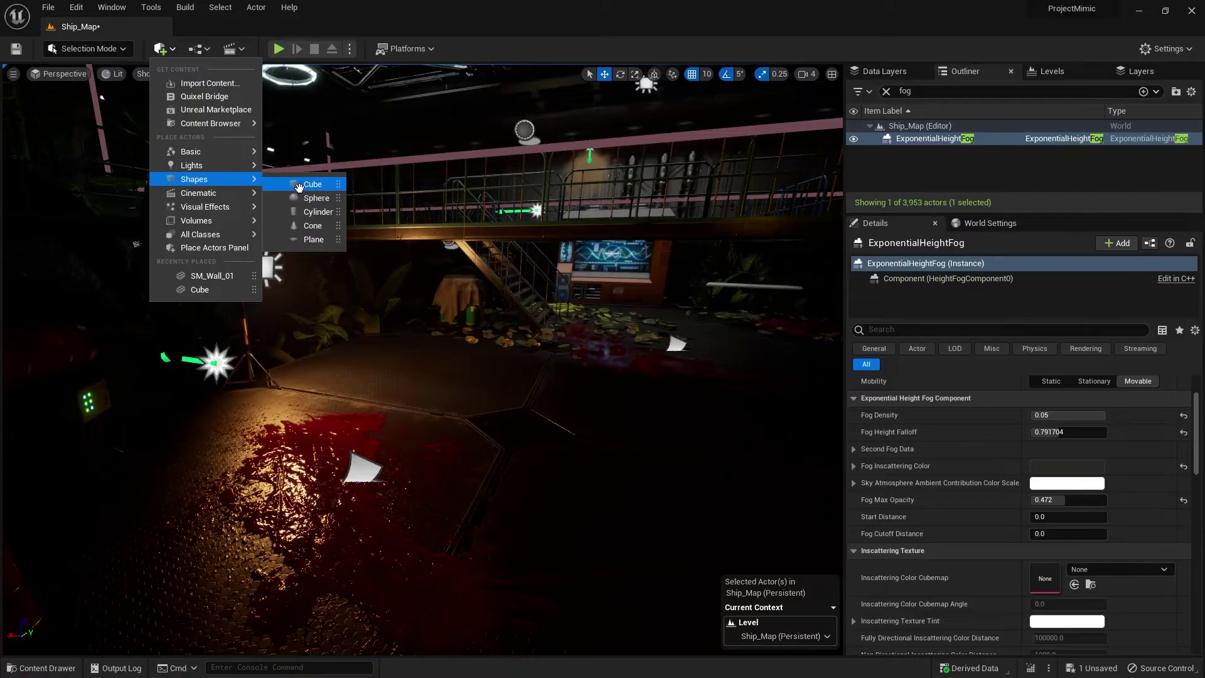
drag(302, 183, 505, 214)
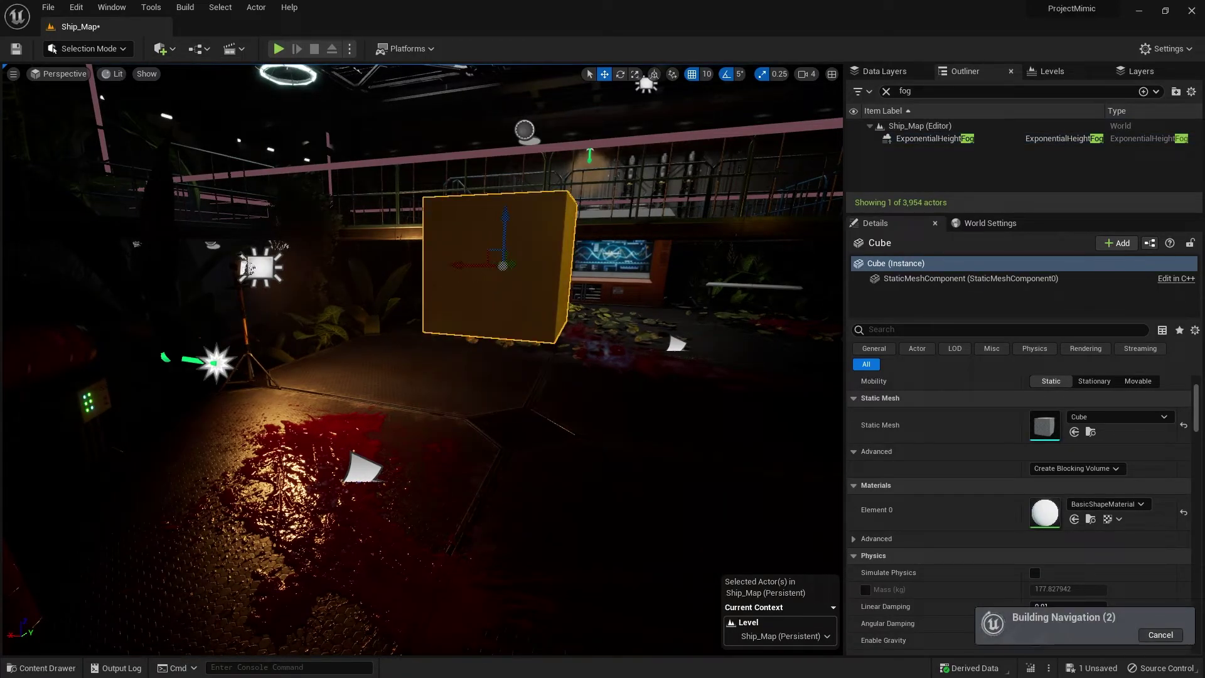
click(66, 669)
drag(462, 377, 479, 233)
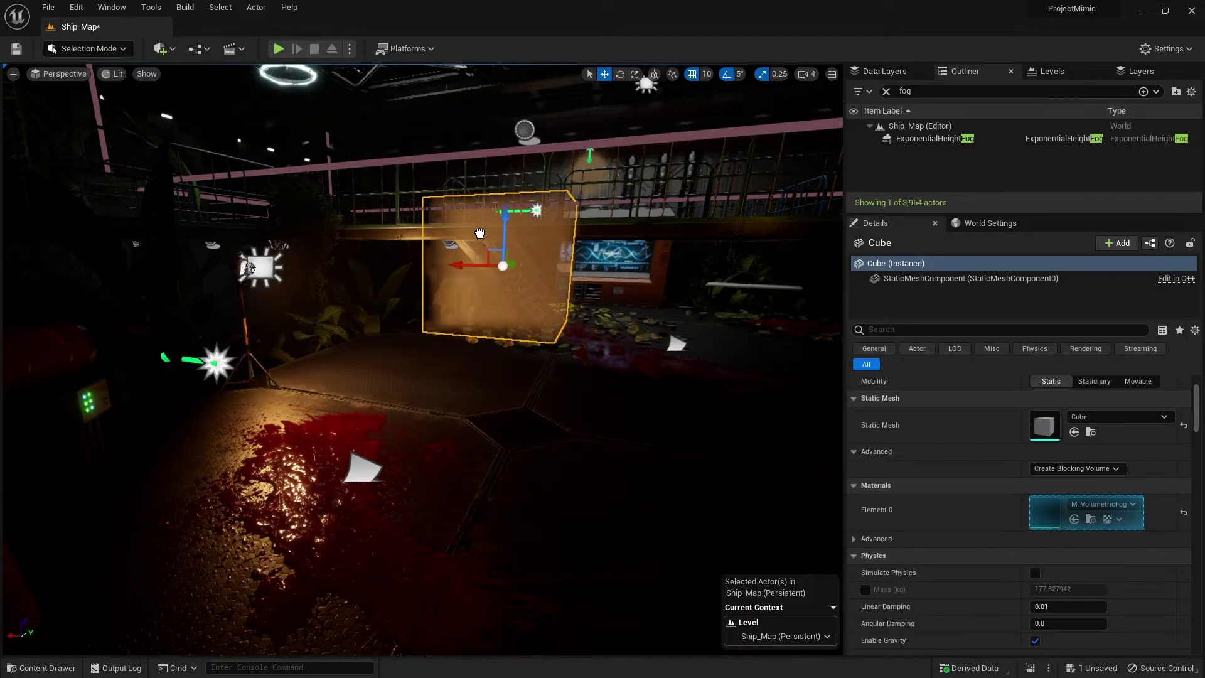
Step: Scale the fog cube up uniformly to about two and a half times its size
right_drag(479, 233, 584, 182)
key(a)
key(w)
right_drag(470, 348, 470, 349)
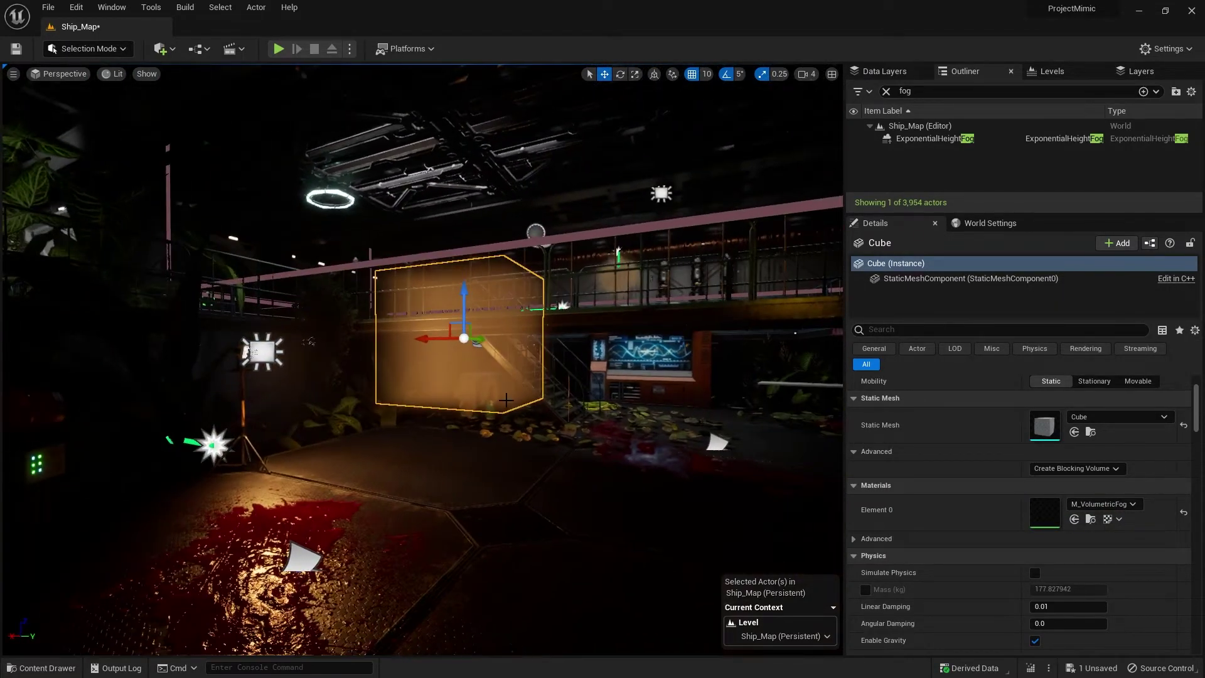
key(r)
drag(466, 345, 531, 295)
Step: Lower the enlarged fog cube along the Z axis so its base sinks into the room's floor
key(s)
right_drag(411, 428, 339, 402)
key(d)
key(w)
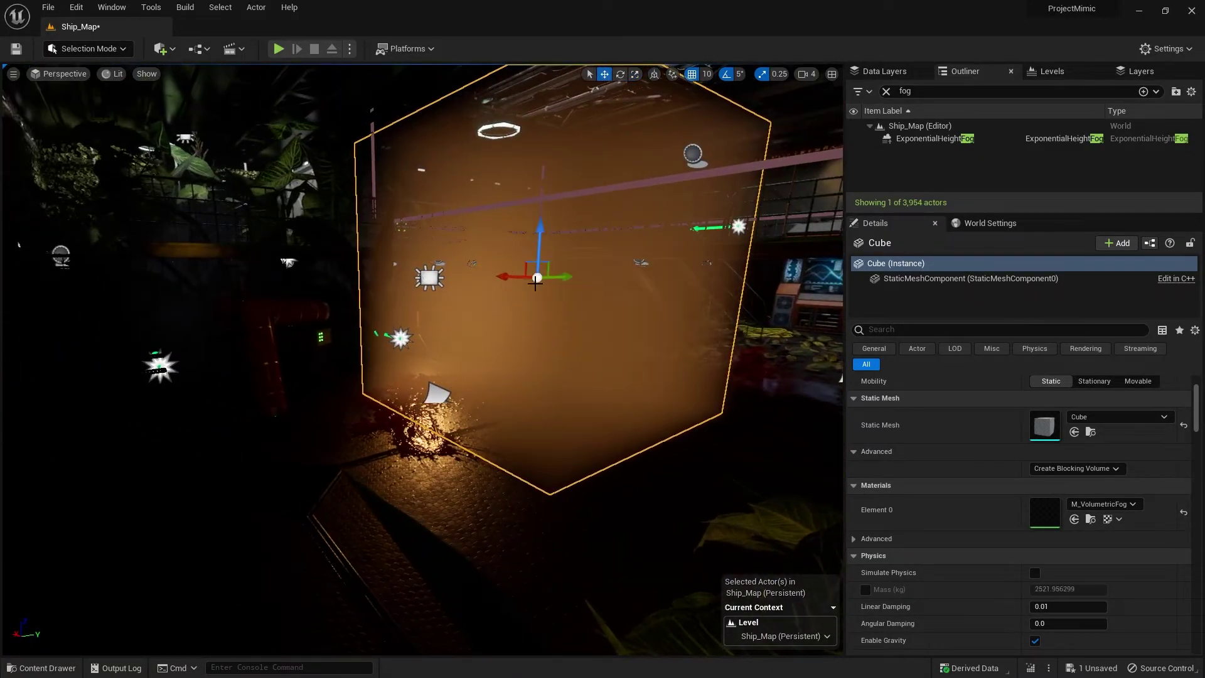
right_drag(532, 239, 532, 239)
right_drag(451, 135, 450, 134)
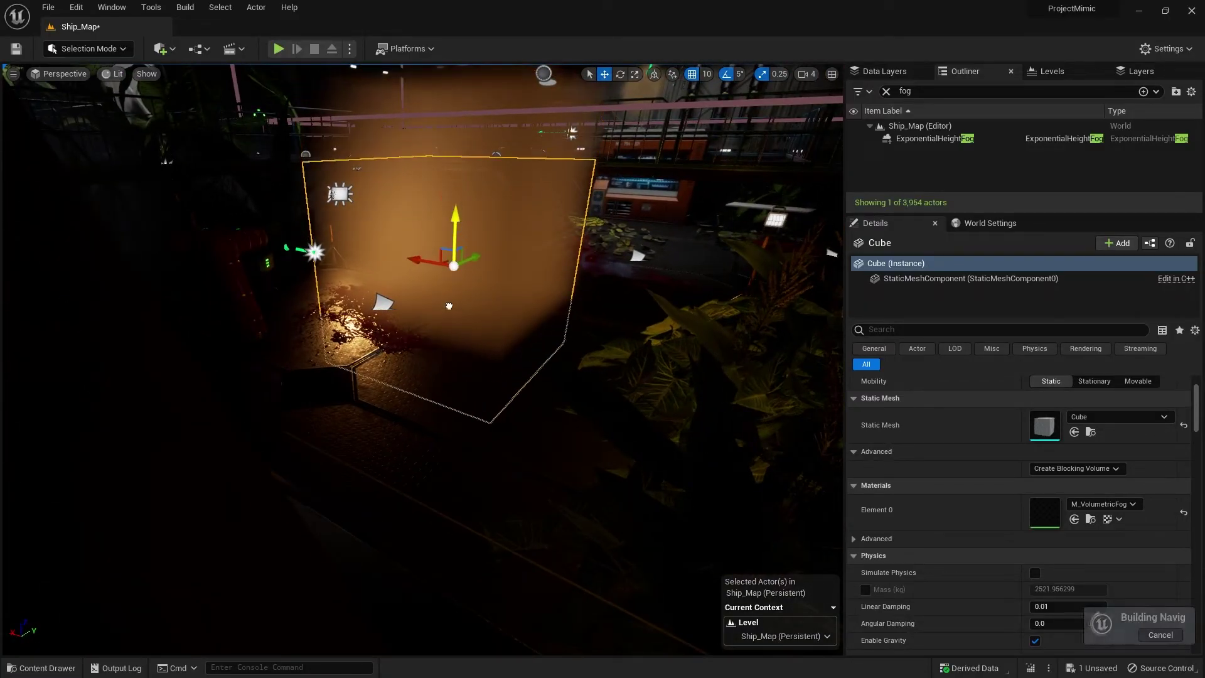
right_drag(452, 274, 453, 274)
right_drag(679, 391, 679, 391)
Step: Stretch the fog cube along its Y and X axes so it covers the room's lower floor area
key(r)
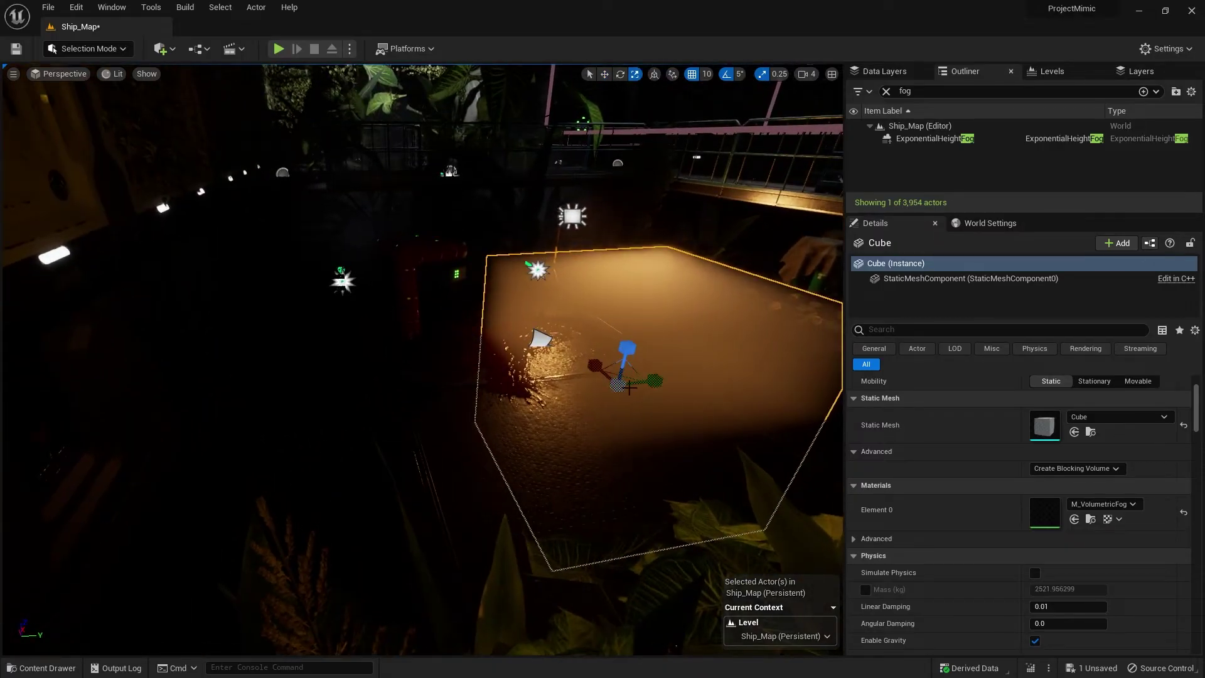
drag(648, 380, 702, 382)
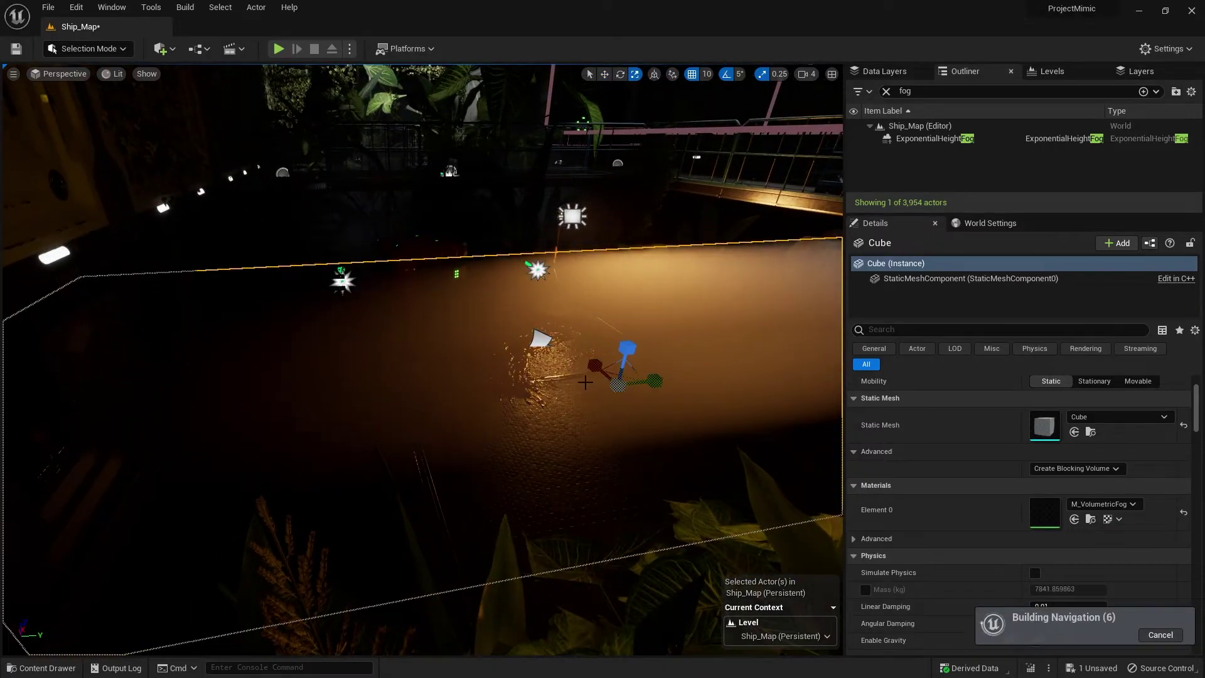
drag(595, 365, 571, 345)
Step: Play the level from the upper catwalk, walk toward the fog volume to test it, and stop the preview
right_drag(595, 365, 831, 276)
key(w)
key(s)
key(w)
right_click(557, 439)
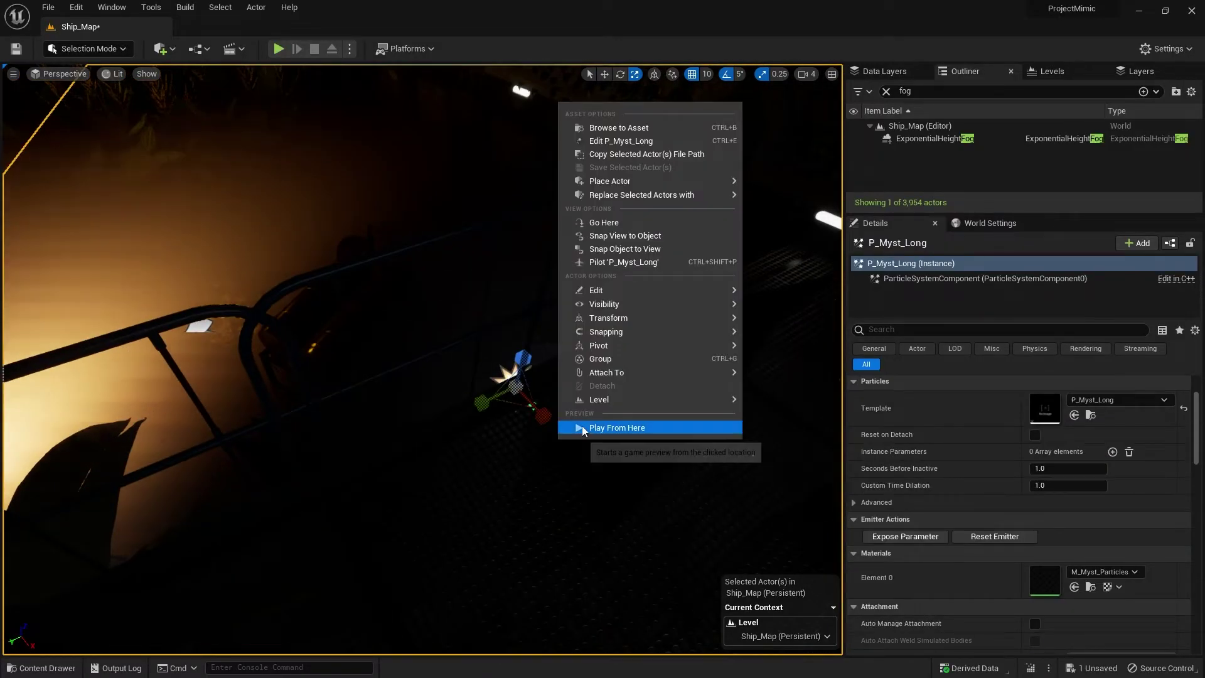
click(547, 395)
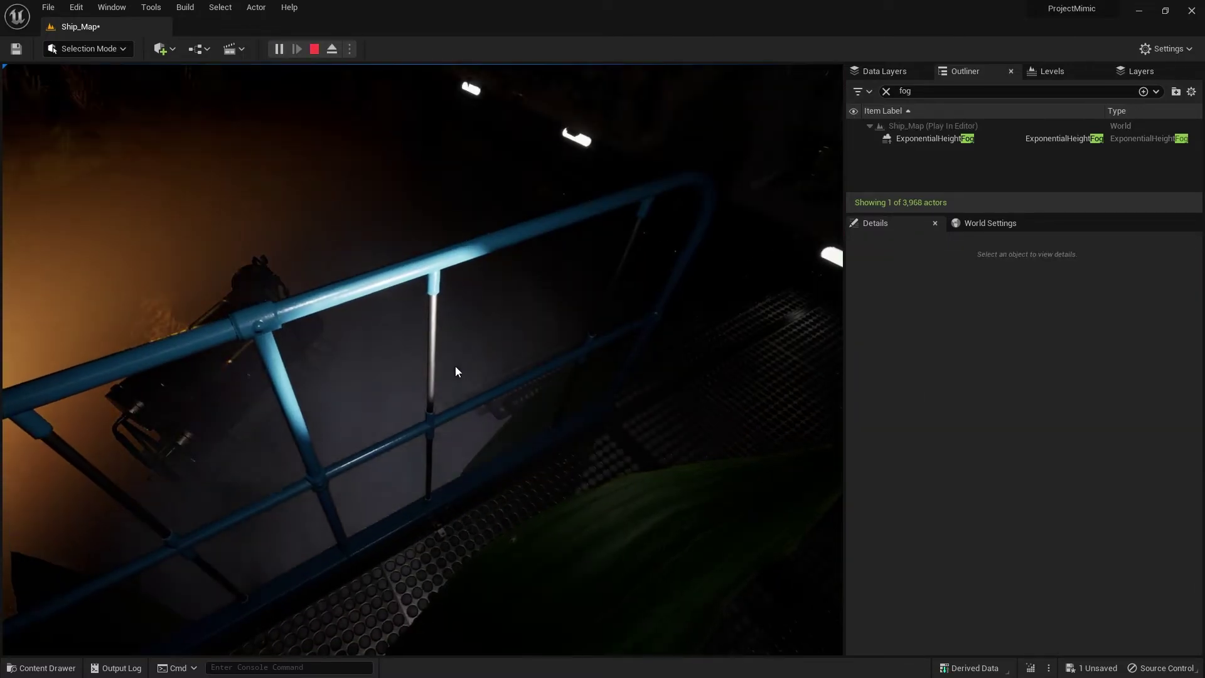
click(455, 367)
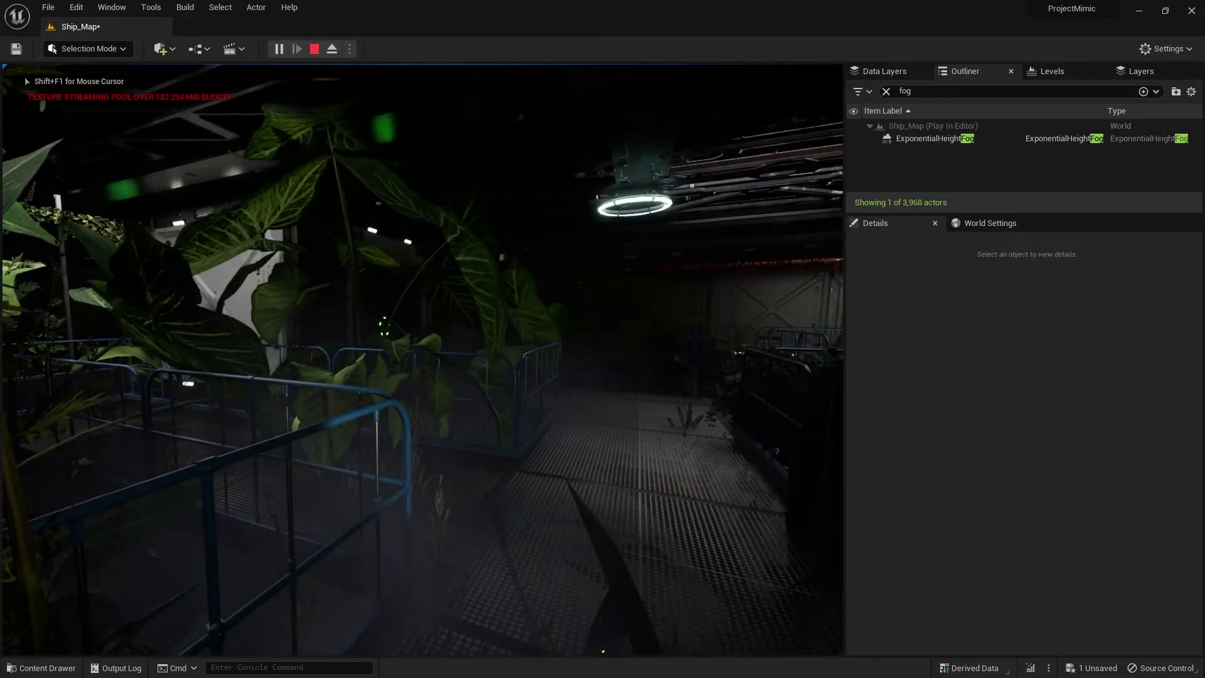
key(w)
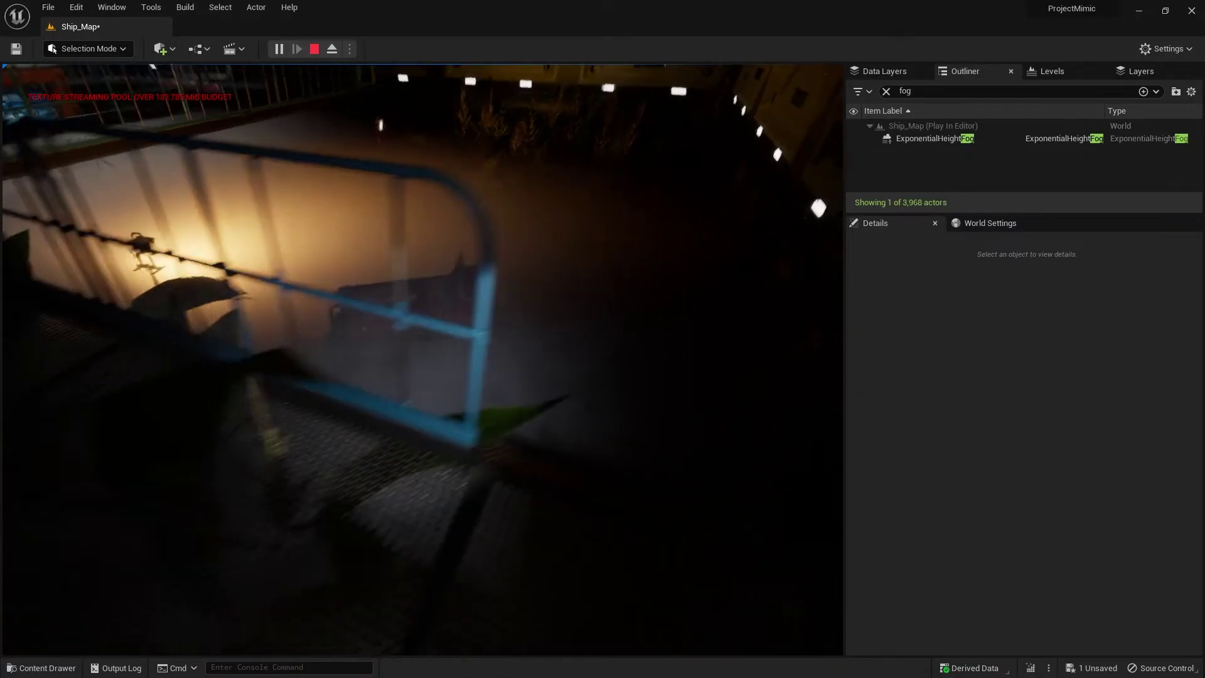
key(w)
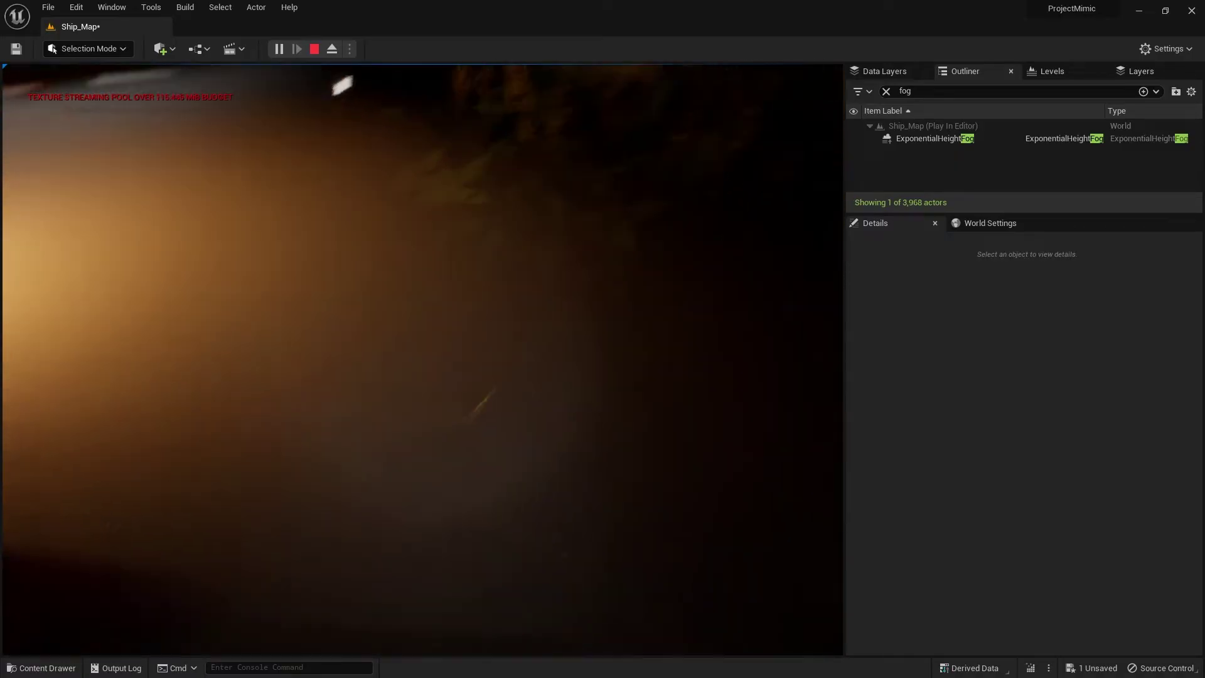
key(Escape)
Step: Select the fog cube and set its Collision Presets to NoCollision
click(280, 293)
right_drag(280, 293, 293, 295)
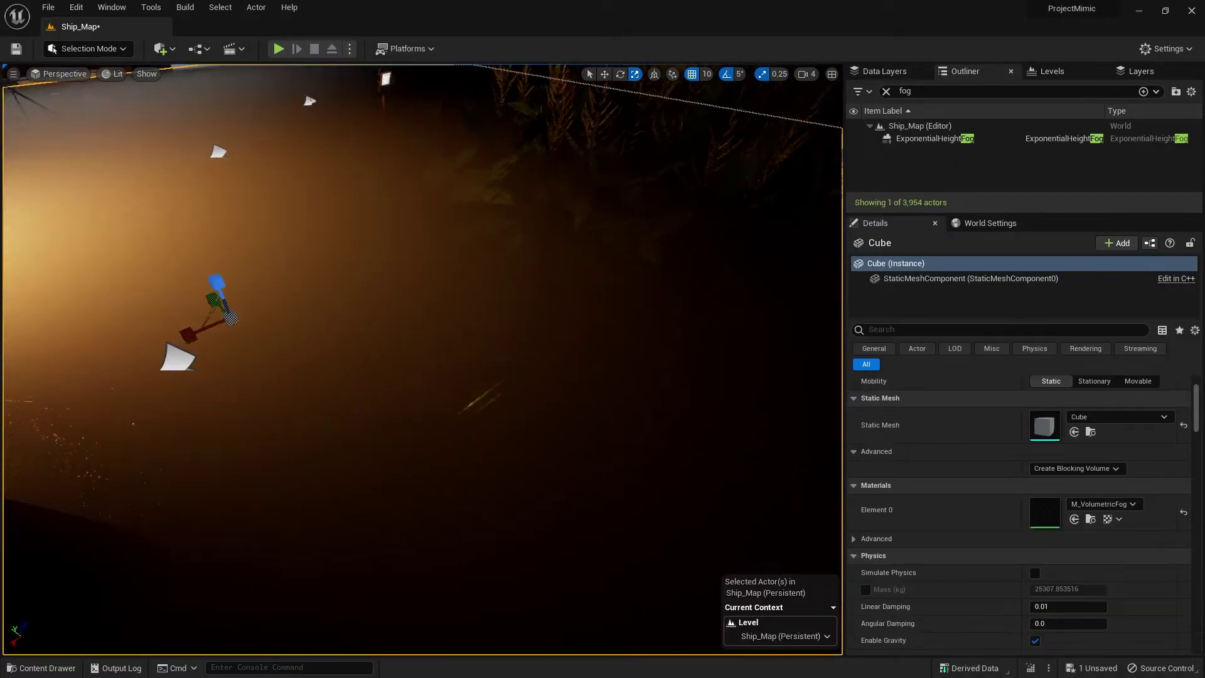
key(f)
scroll(1090, 563, down, 10)
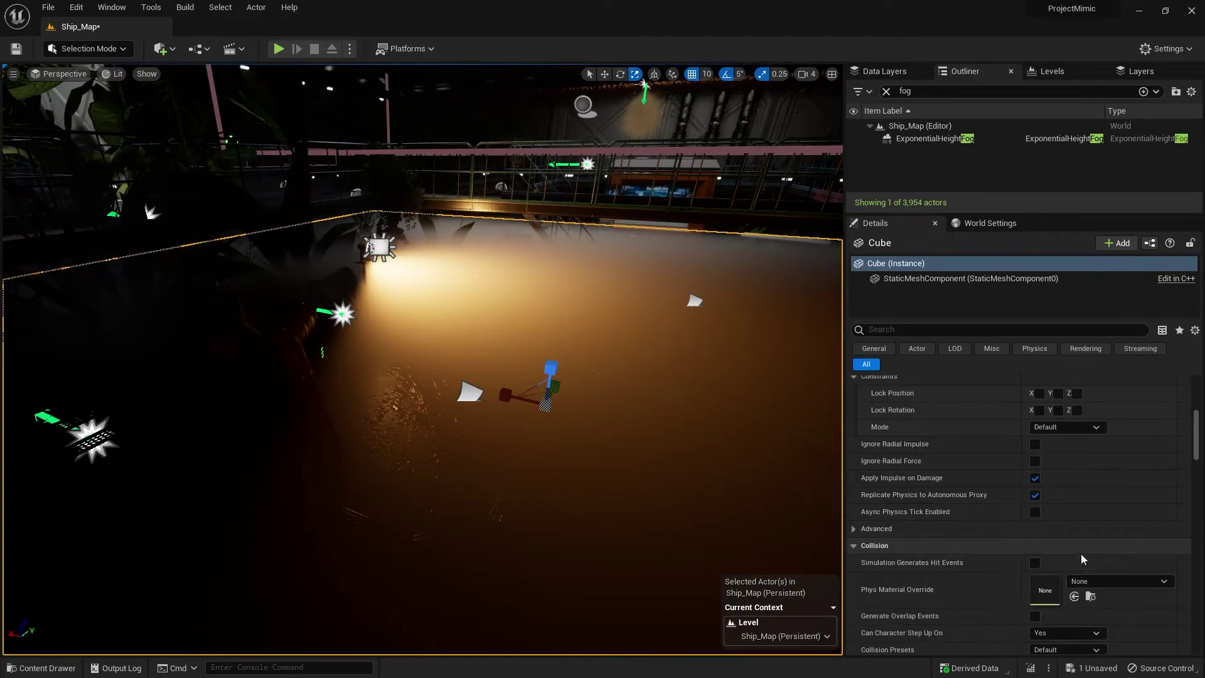
click(1068, 571)
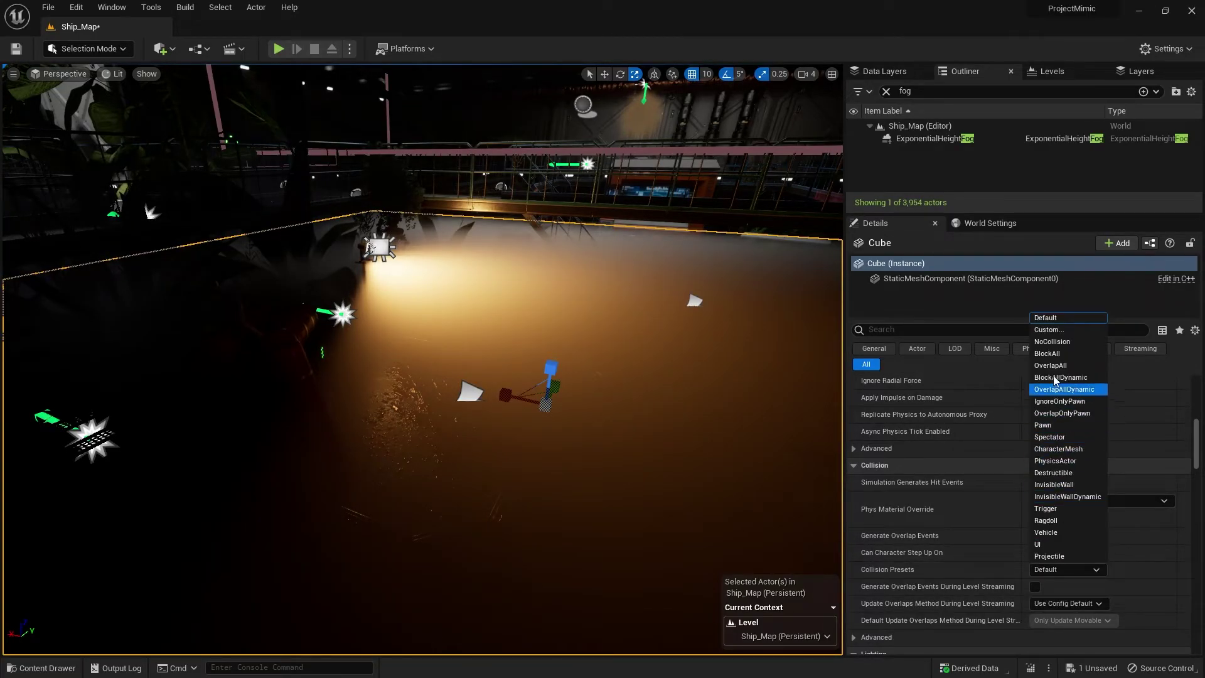
click(1052, 343)
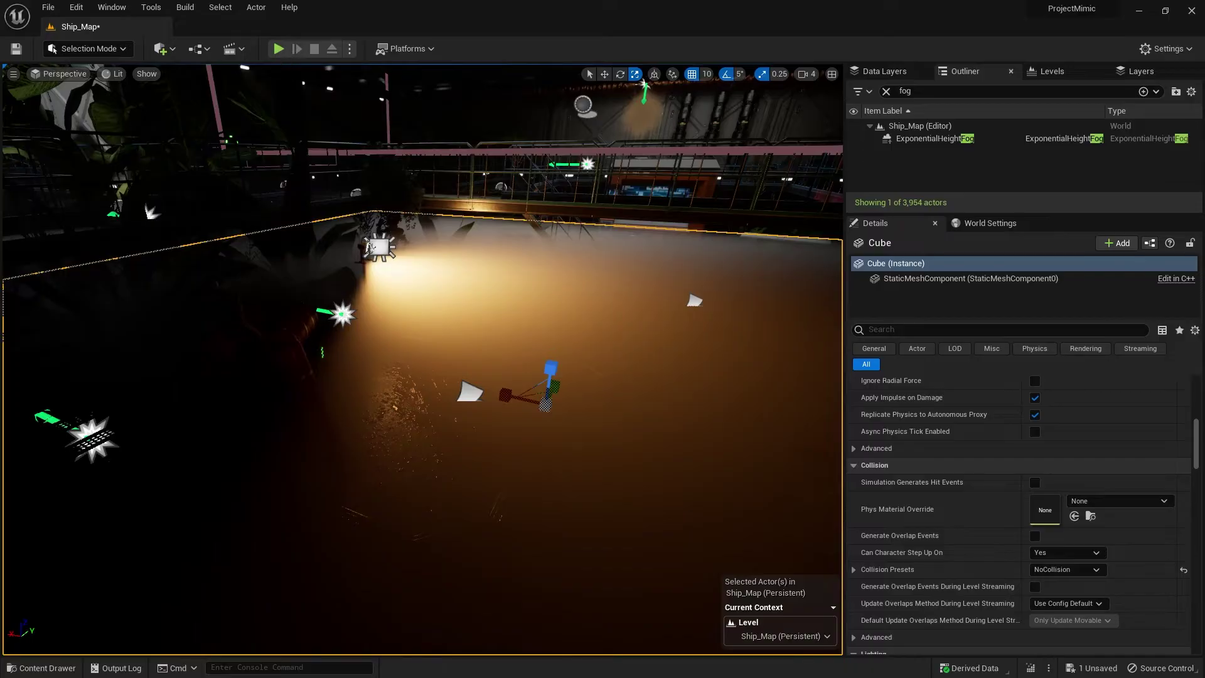
Step: Play the level again from the catwalk to test walking through the fog volume, and end the preview
right_drag(423, 359, 627, 402)
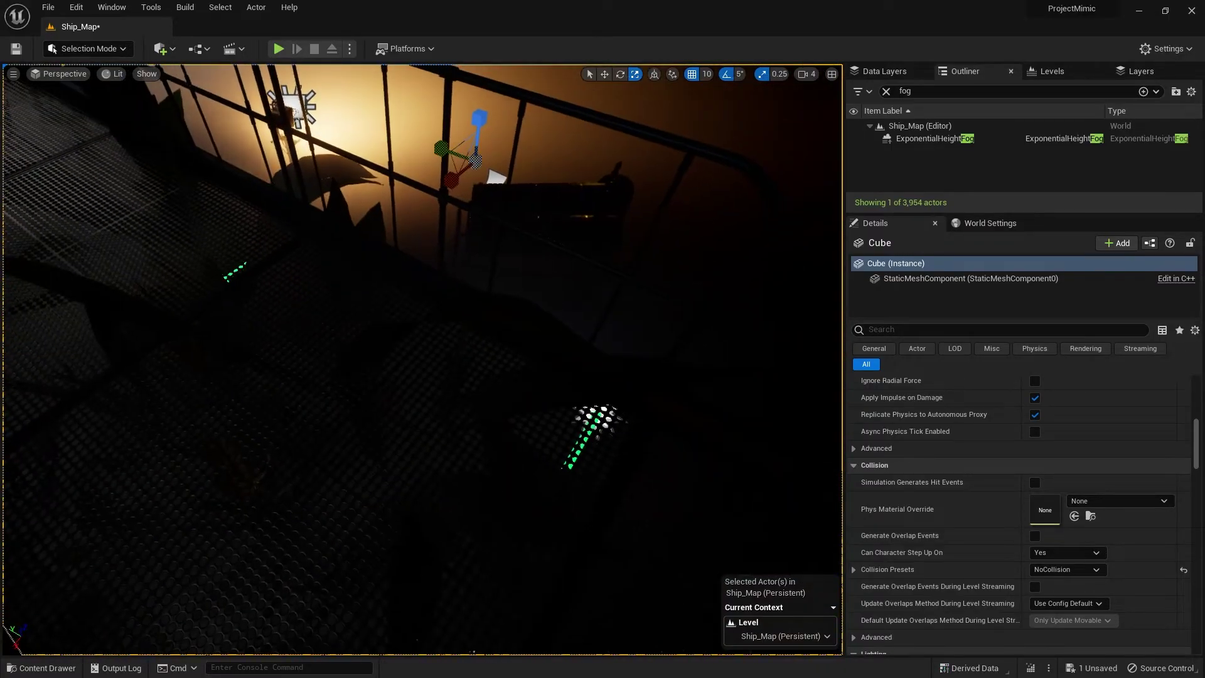
right_click(361, 309)
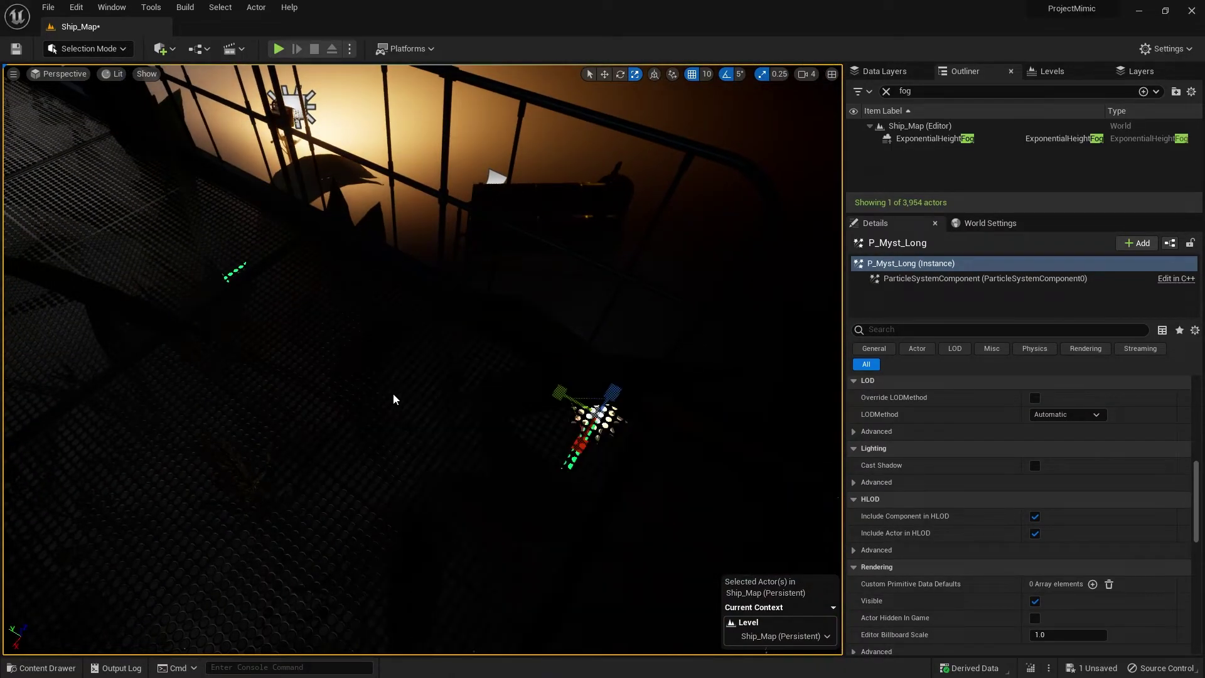
key(alt+p)
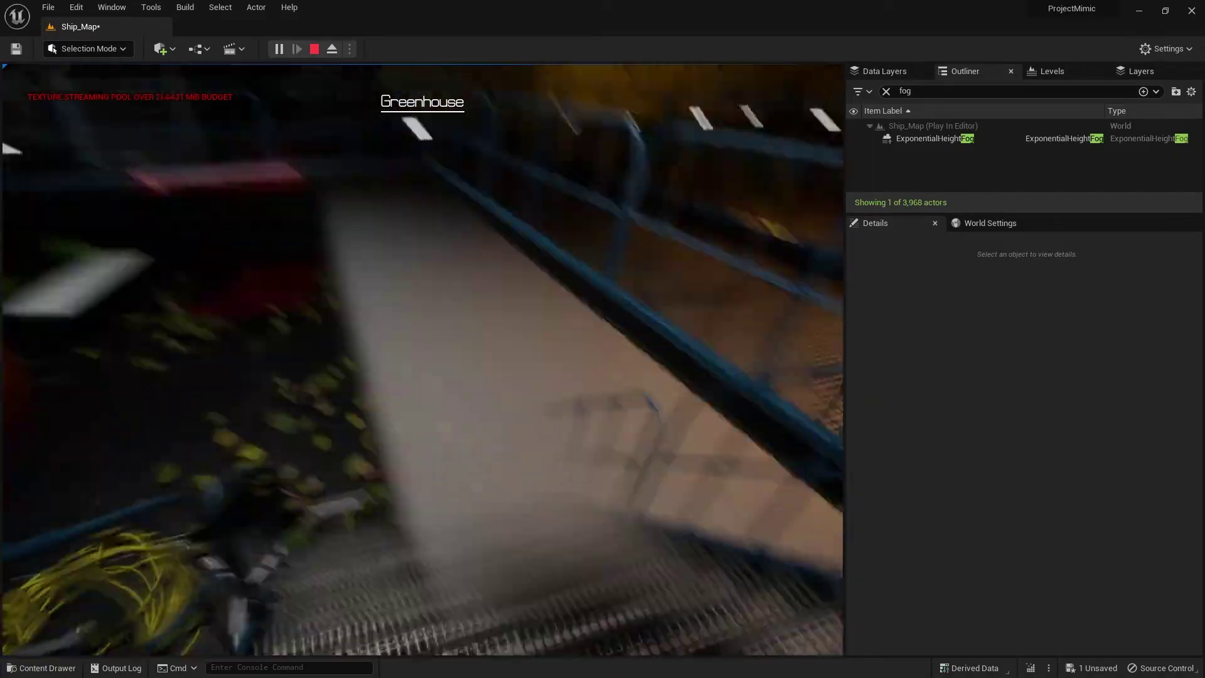
key(Escape)
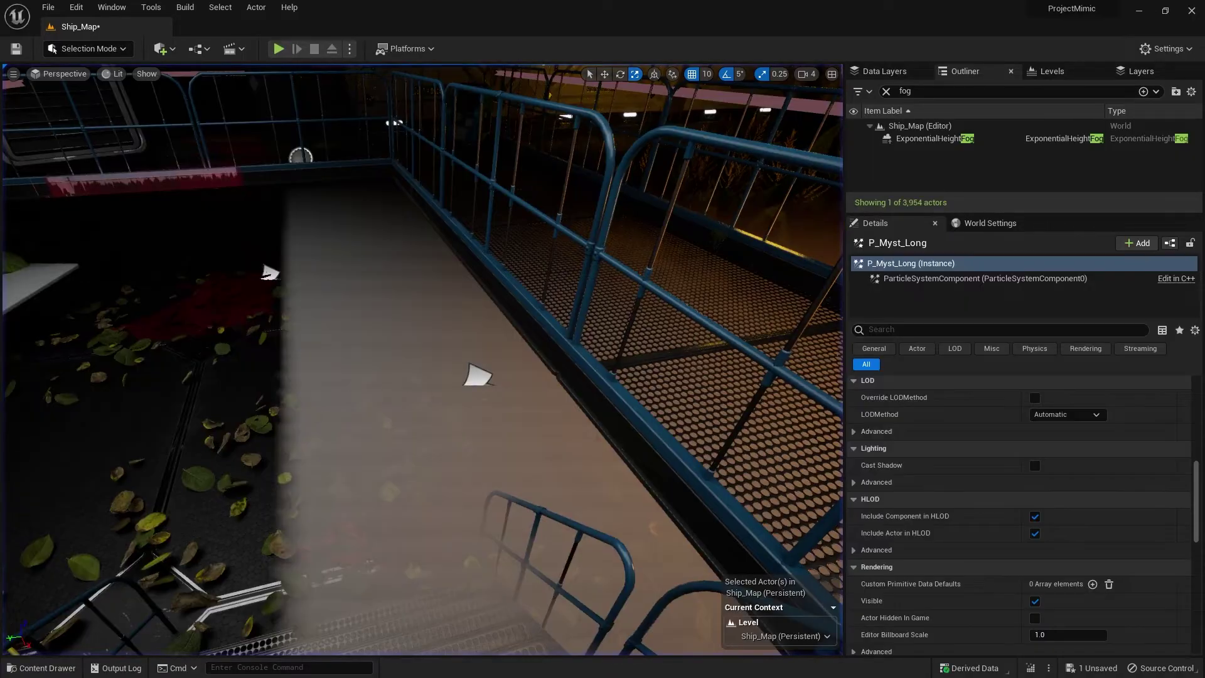
Step: Place a Sphere beside the orange computer console and assign the M_VolumetricFog material to it
right_drag(567, 323, 352, 251)
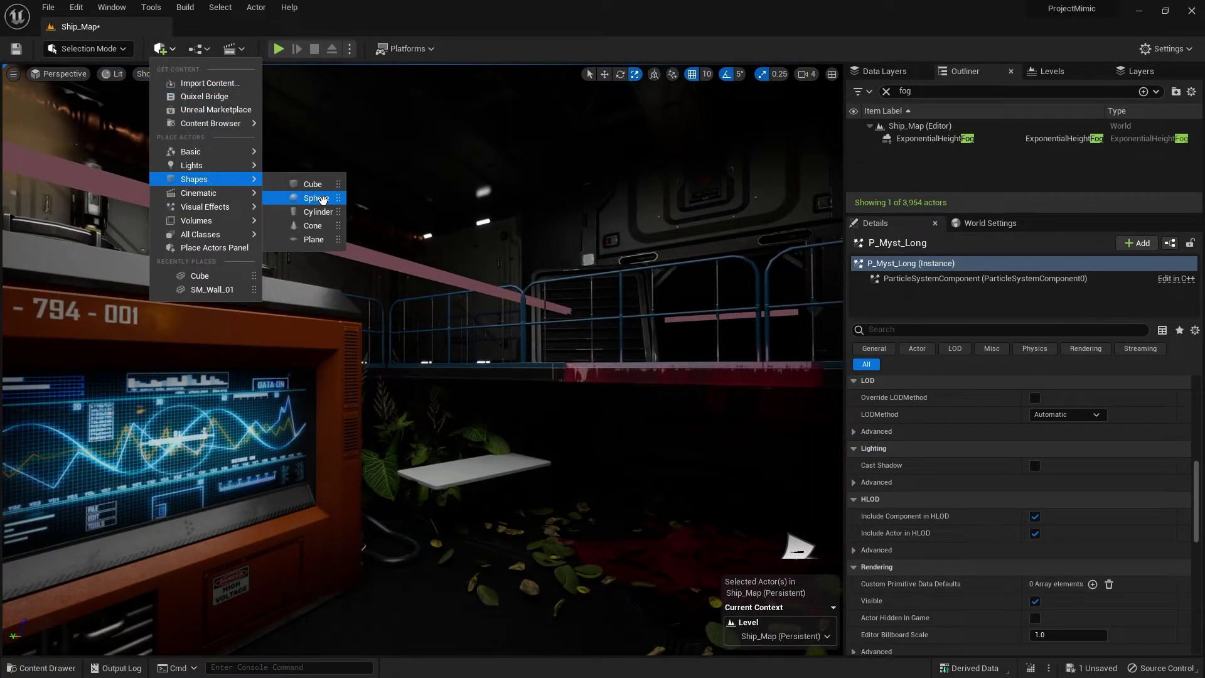
drag(321, 199, 459, 279)
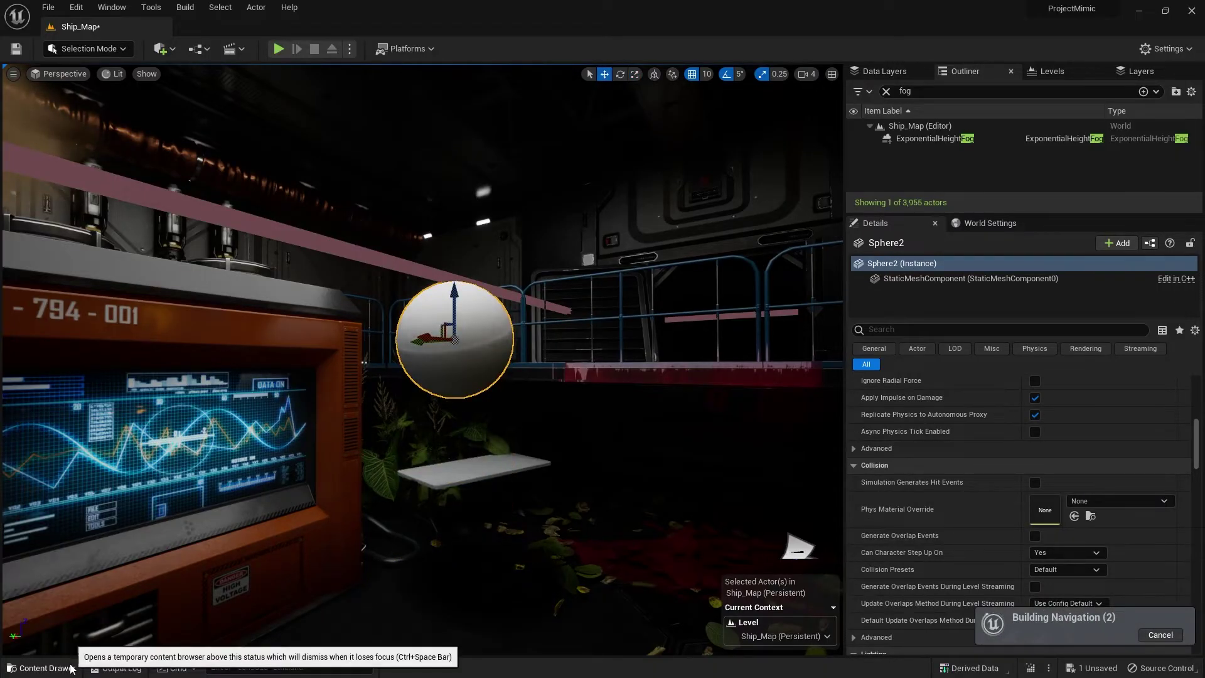
click(43, 668)
mouse_move(458, 357)
mouse_down()
mouse_move(430, 170)
mouse_move(460, 362)
mouse_up()
right_drag(462, 235, 434, 329)
click(44, 667)
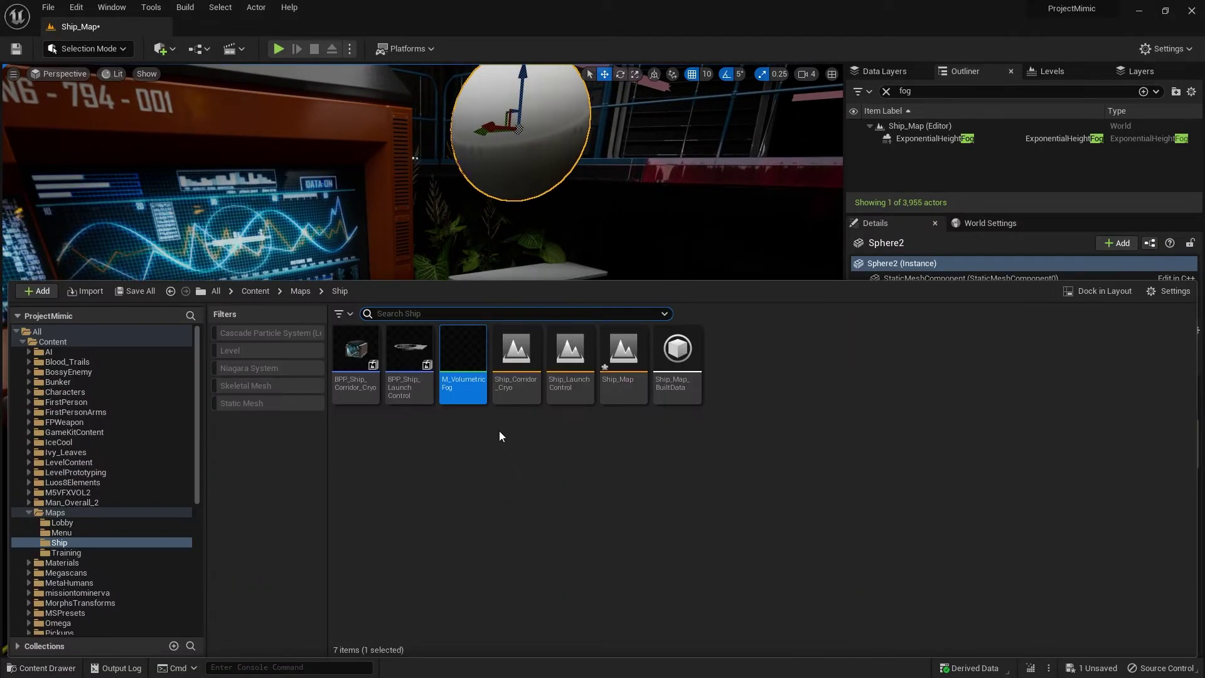
drag(501, 203, 530, 153)
Step: Inspect the fog sphere's shape, shift it along its Y axis, and delete it from the level
right_drag(531, 154, 607, 91)
key(w)
key(s)
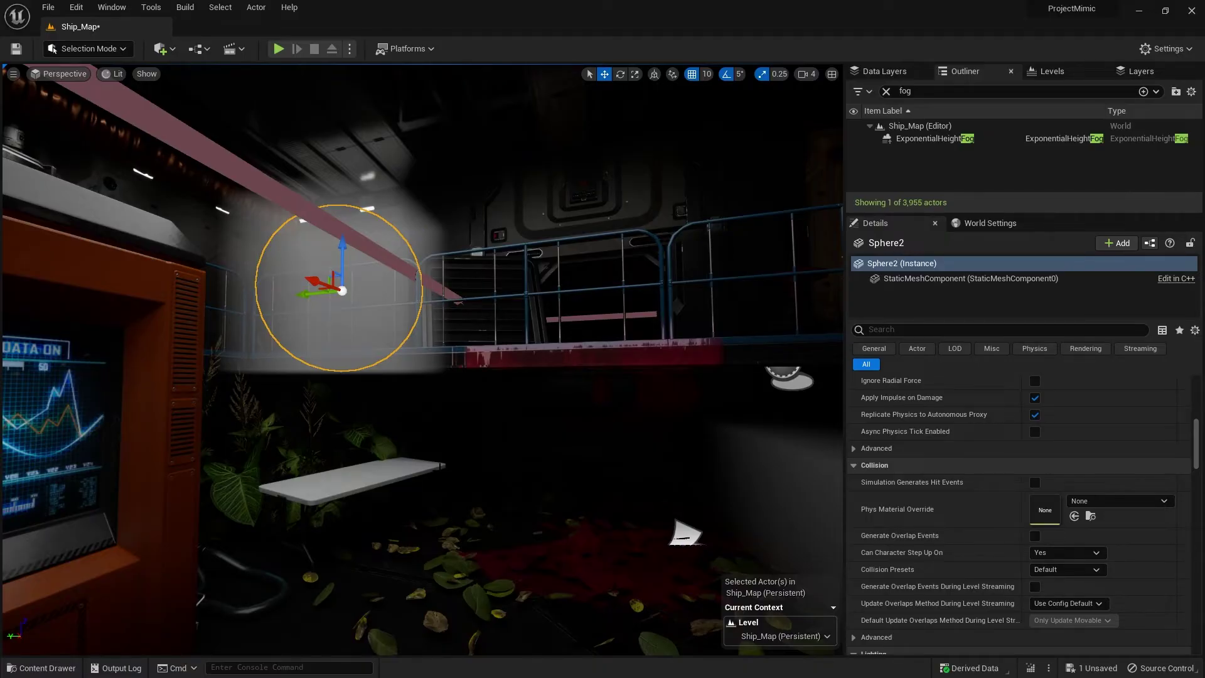
right_drag(422, 359, 425, 428)
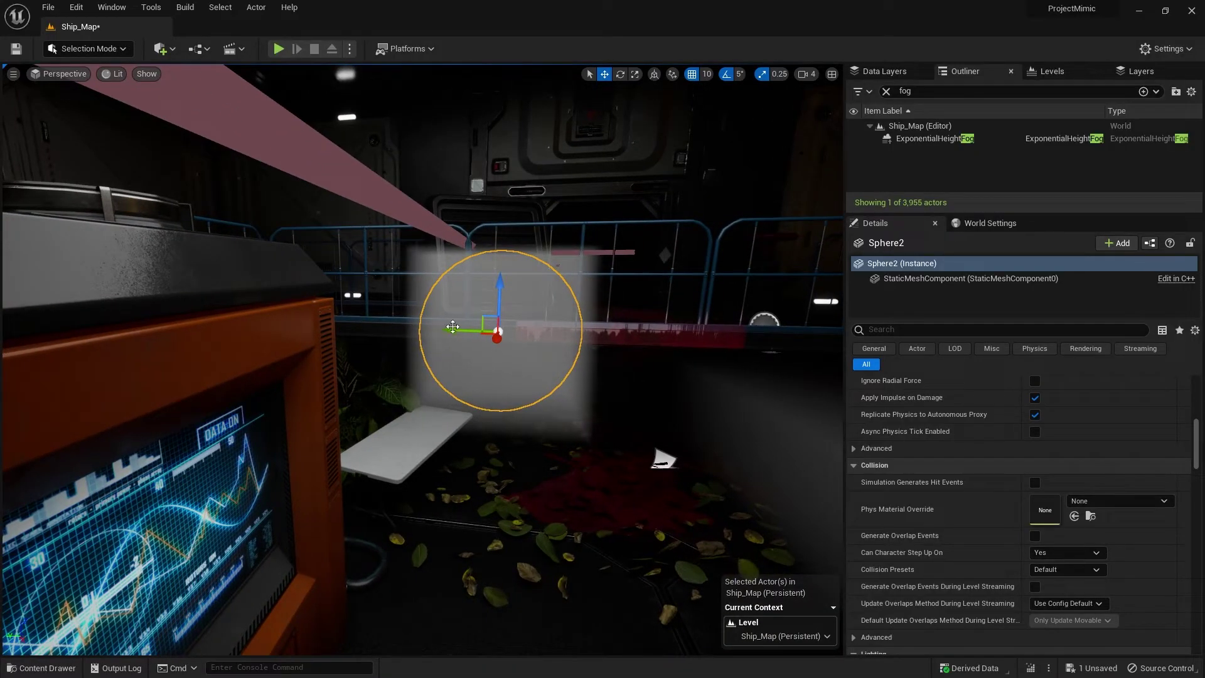
drag(589, 338, 552, 337)
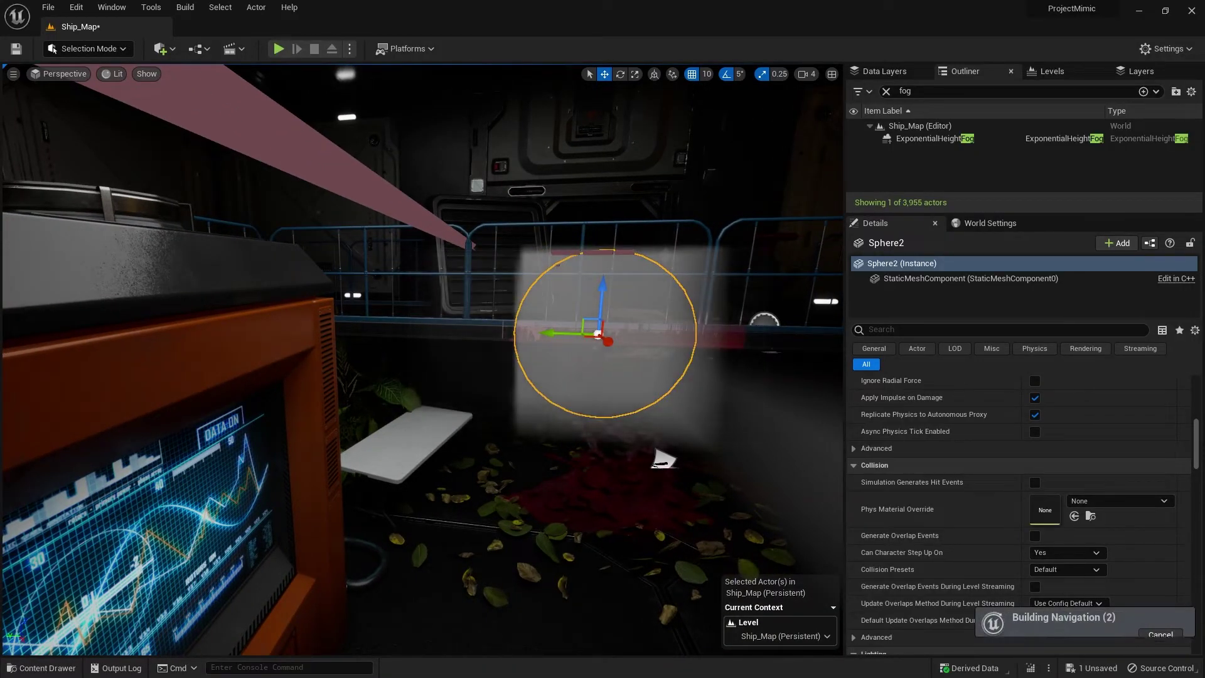
right_drag(502, 377, 593, 374)
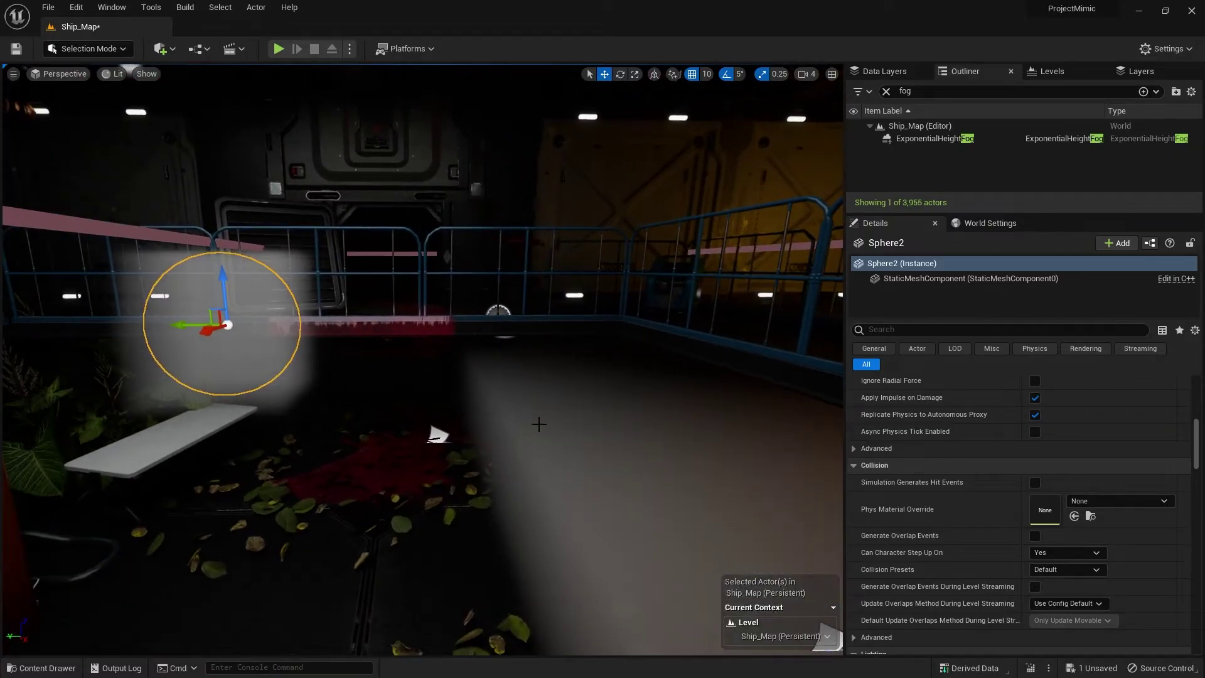
key(Delete)
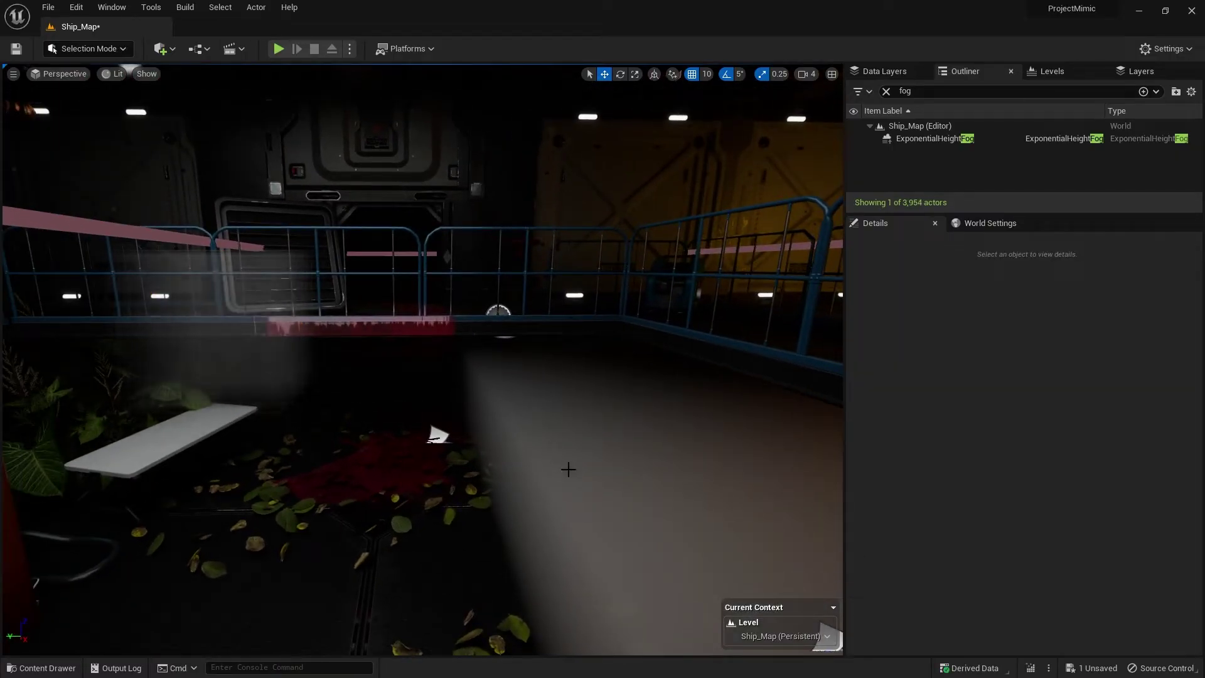
Step: Select the fog cube, then reposition and enlarge it so the fog covers the lower floor on both sides of the walkway
click(582, 484)
mouse_move(584, 483)
right_down()
mouse_move(684, 489)
mouse_move(584, 487)
right_up()
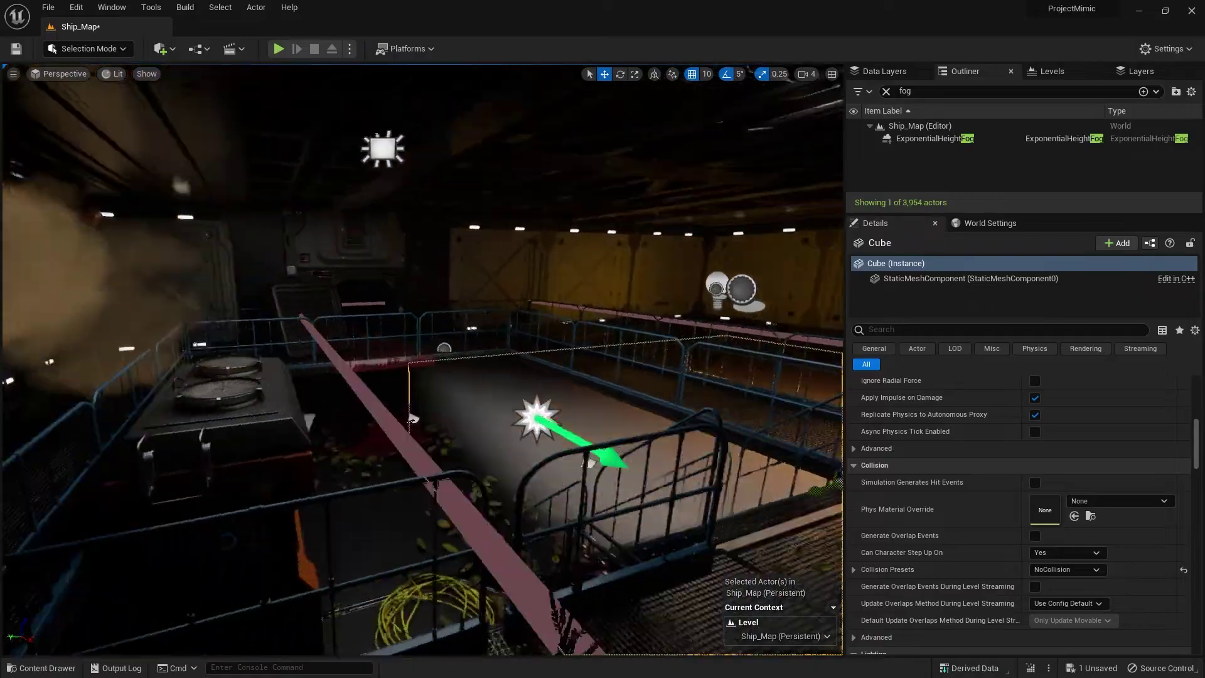
right_drag(413, 418, 563, 366)
drag(526, 384, 342, 511)
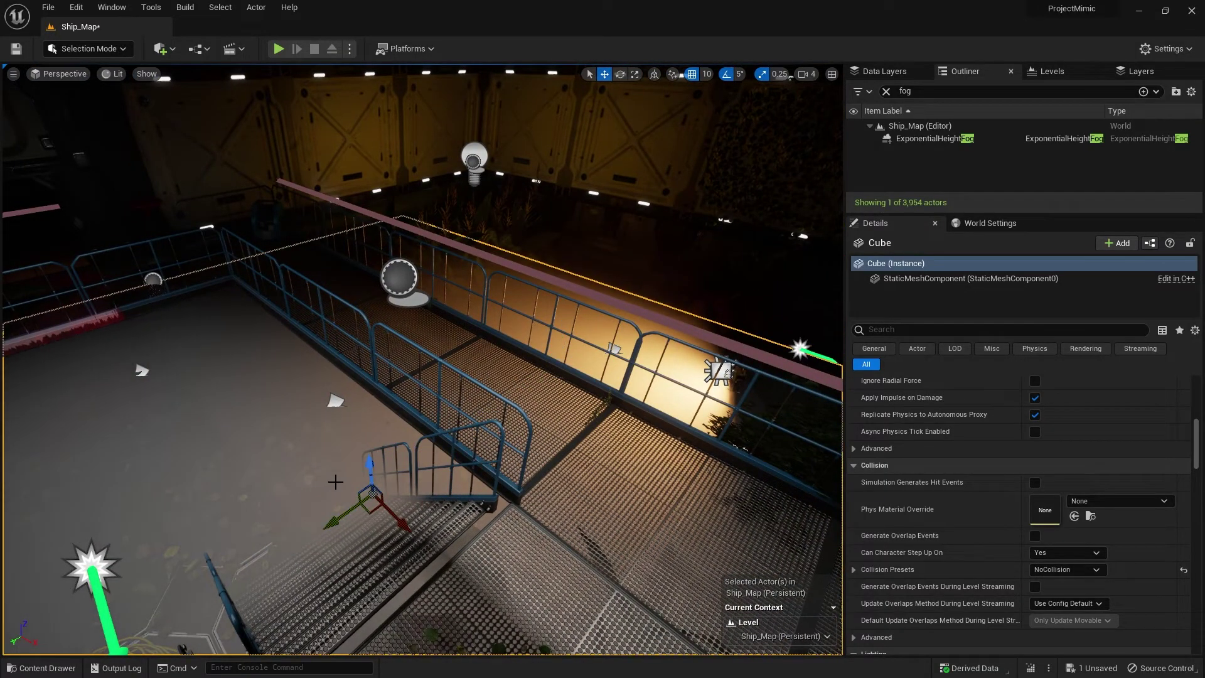
mouse_move(342, 512)
right_down()
mouse_move(220, 528)
mouse_move(276, 524)
mouse_move(308, 489)
mouse_move(389, 483)
mouse_move(339, 490)
right_up()
right_drag(222, 332, 295, 454)
key(r)
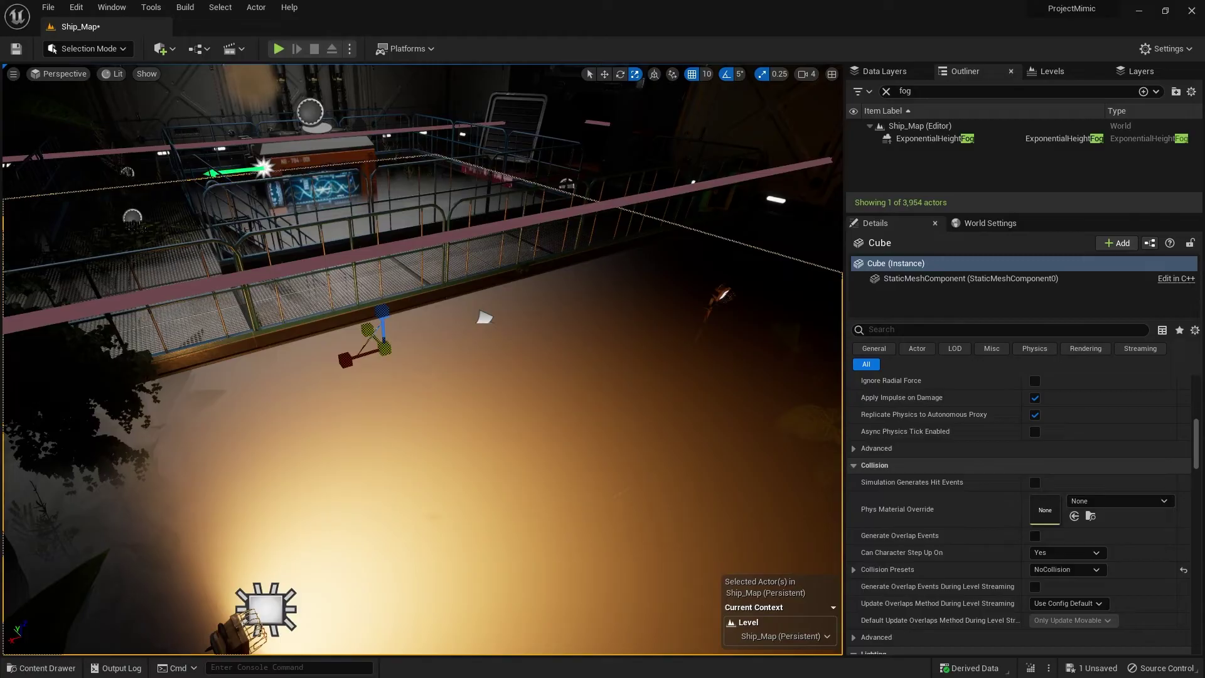
right_drag(441, 432, 603, 420)
key(w)
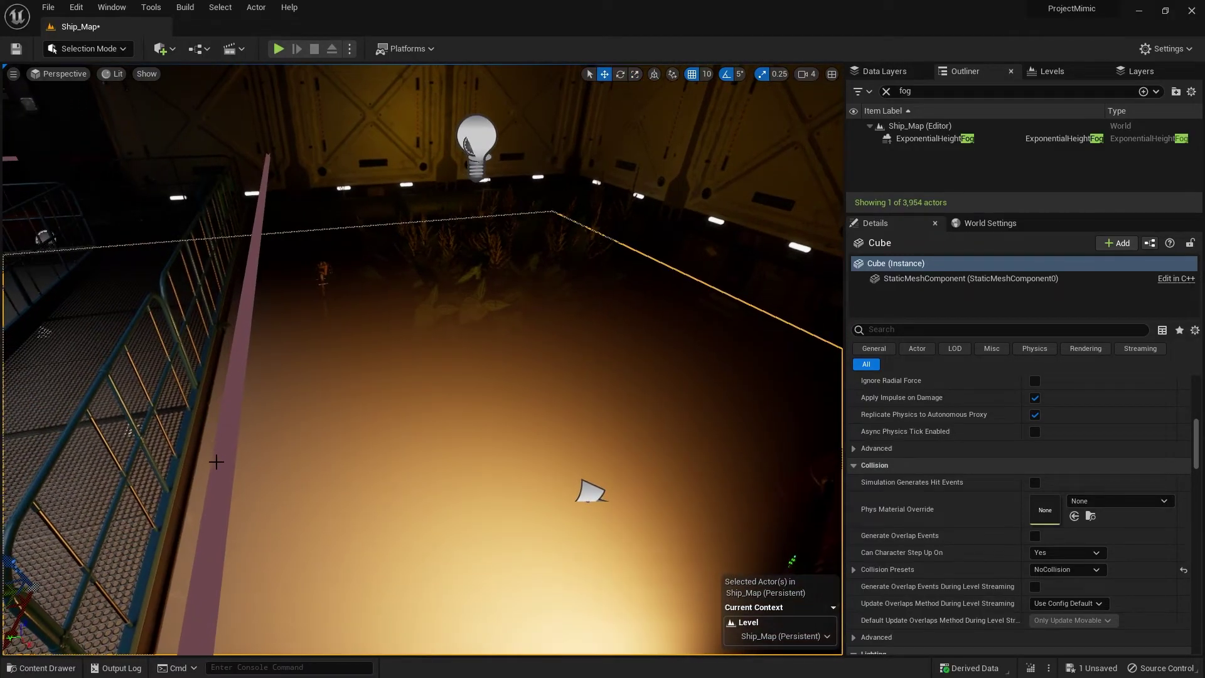
right_drag(216, 460, 126, 464)
right_drag(308, 256, 371, 259)
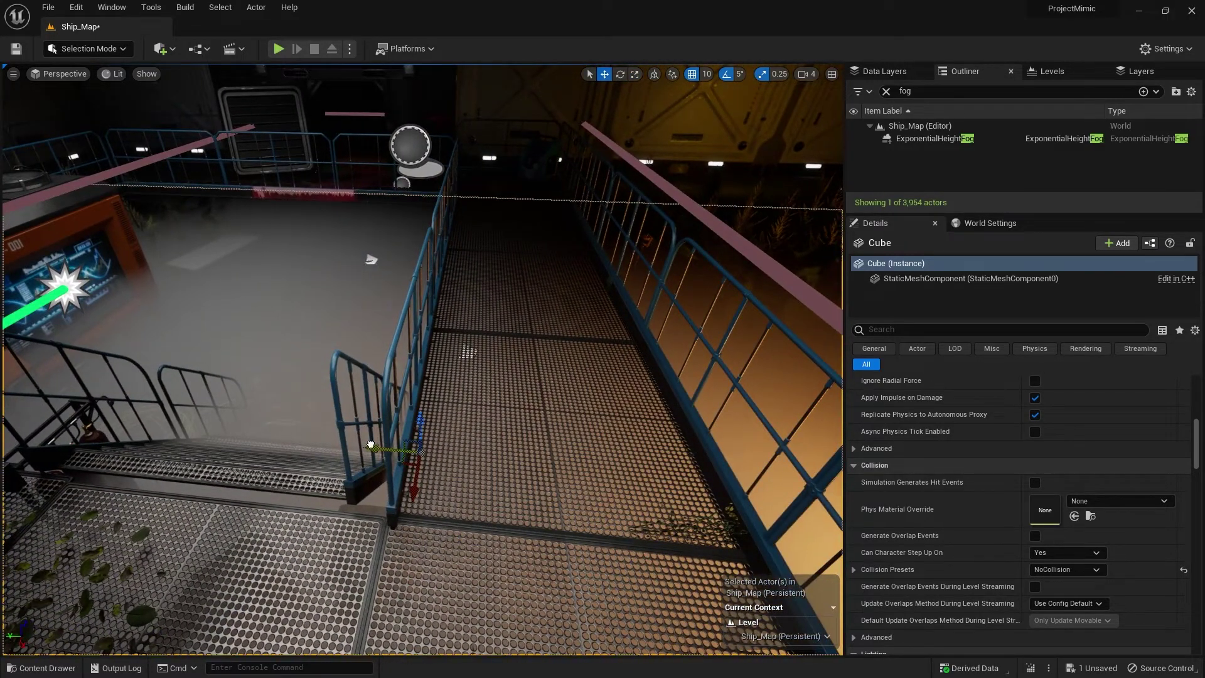
right_drag(388, 438, 505, 471)
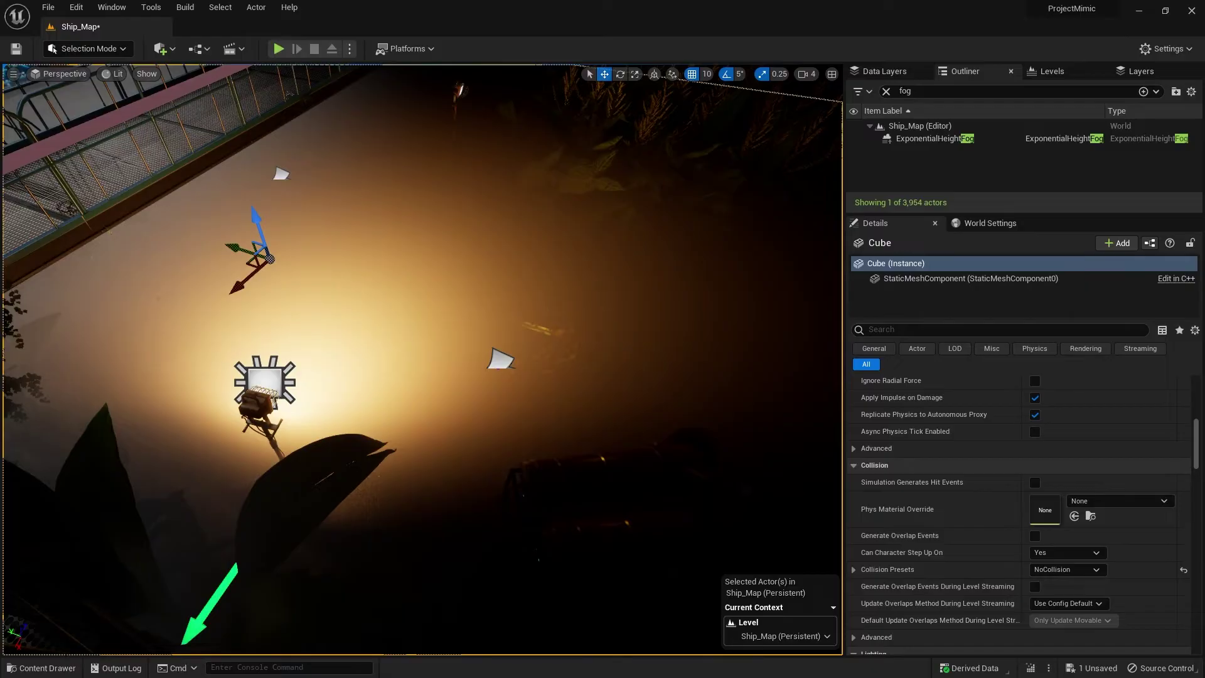
Step: Open M_VolumetricFog, move the Extinction constant node clear of the output node, set its value to 0.5, and apply the material
click(39, 668)
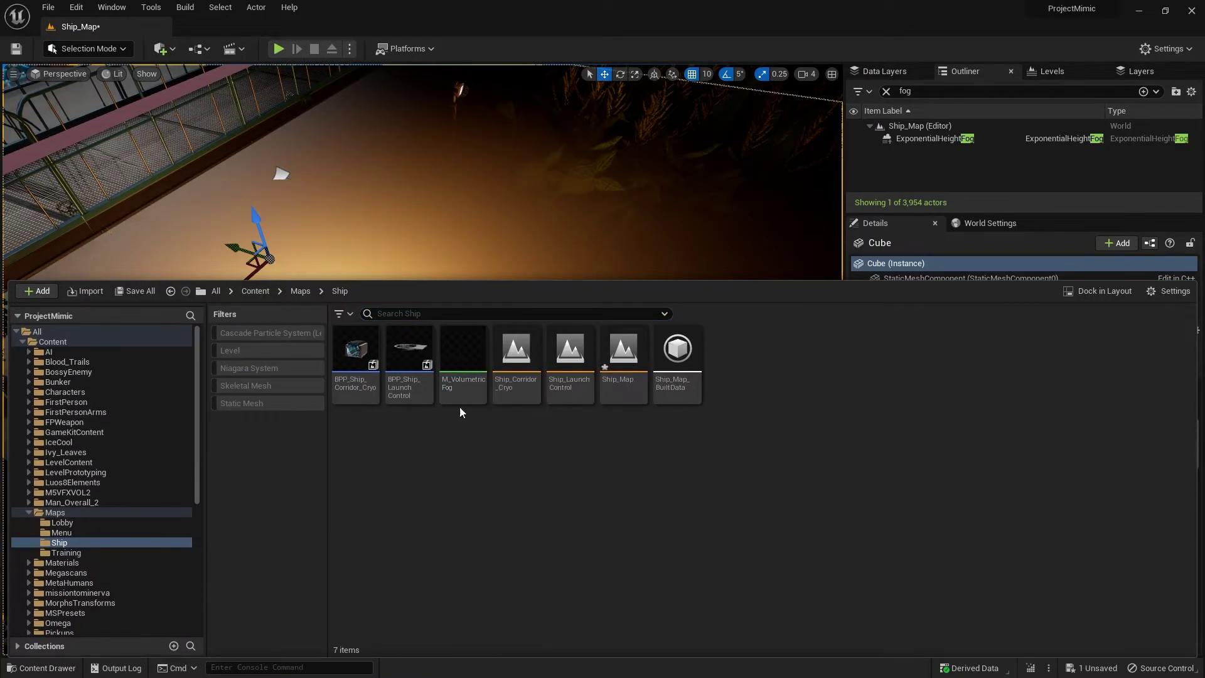
double_click(463, 360)
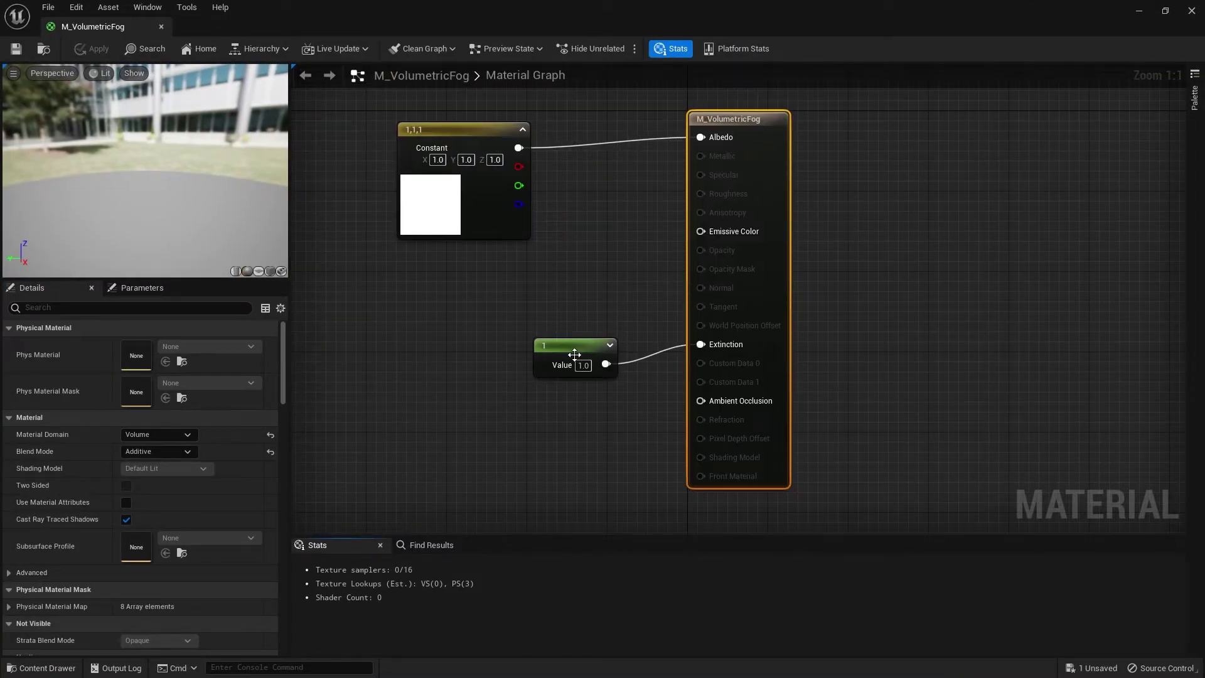
drag(540, 344, 483, 400)
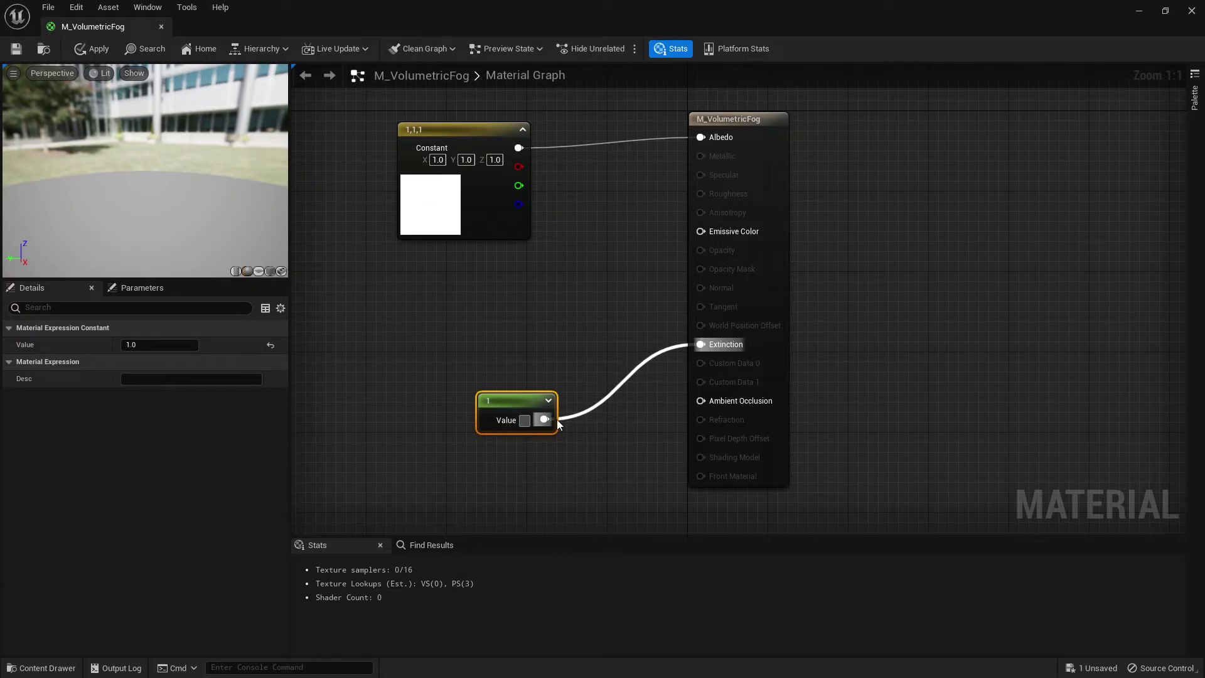
click(527, 420)
text(0.5)
key(Return)
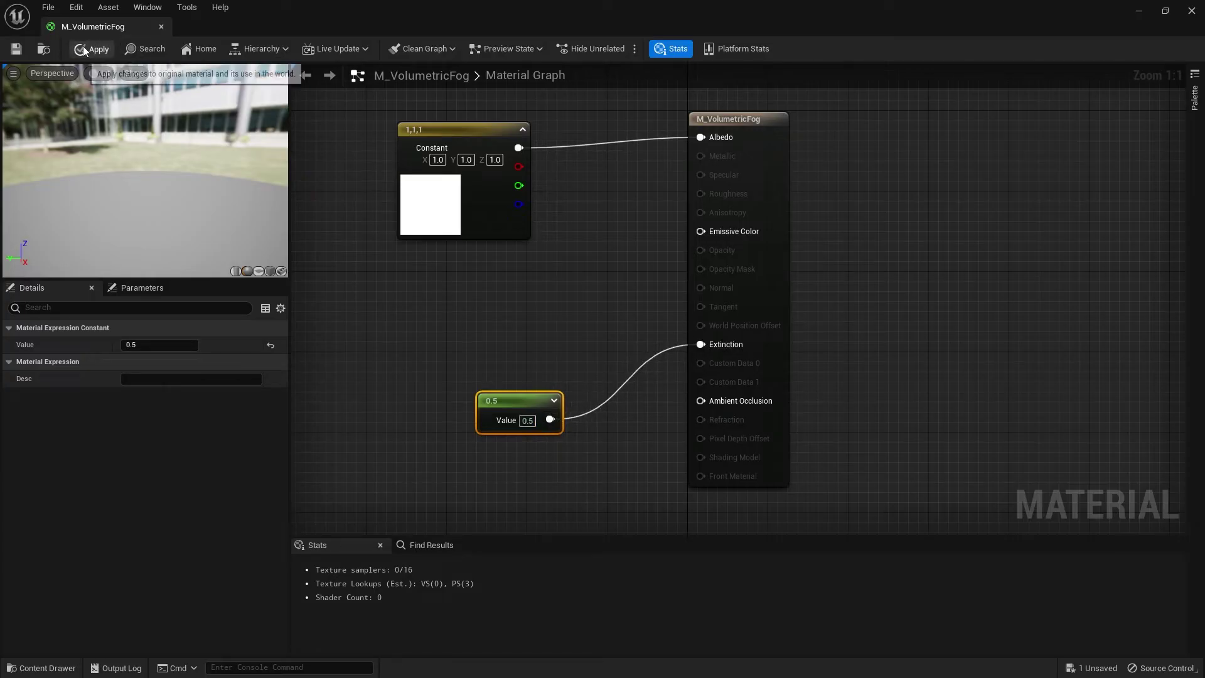
click(1139, 12)
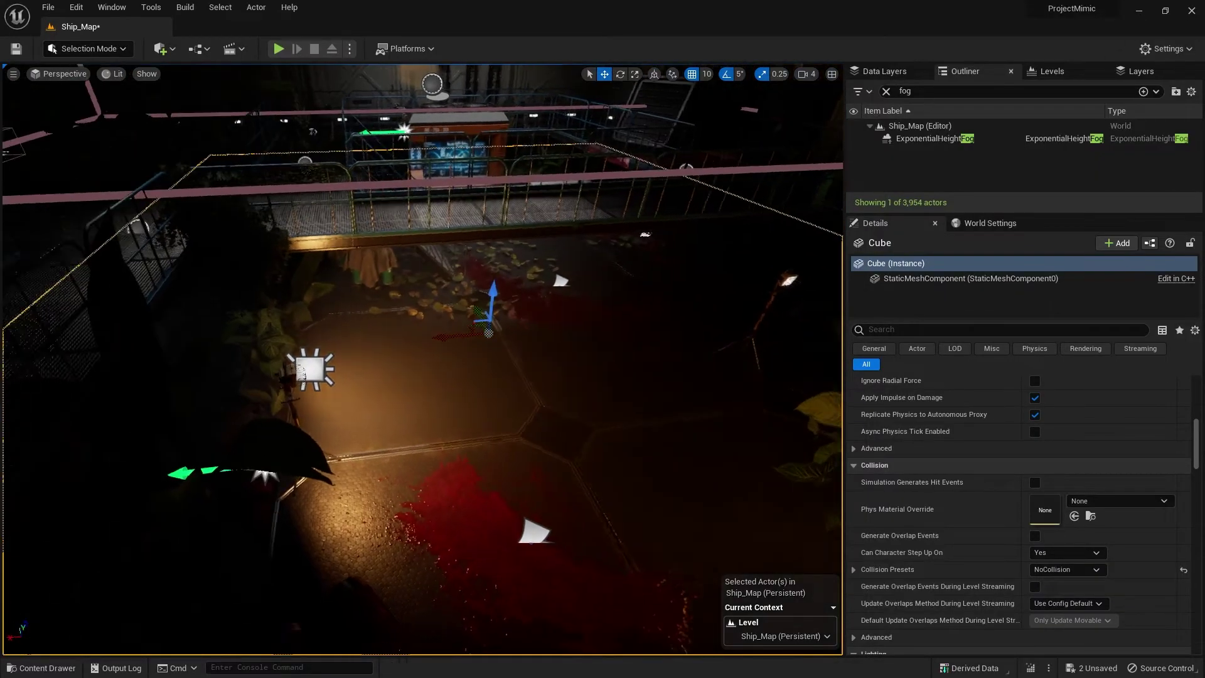
Step: Check the fog density in the level, then set the Extinction constant of M_VolumetricFog to 0.8 and return to the level
right_drag(421, 359, 383, 339)
key(w)
key(s)
key(w)
key(s)
key(w)
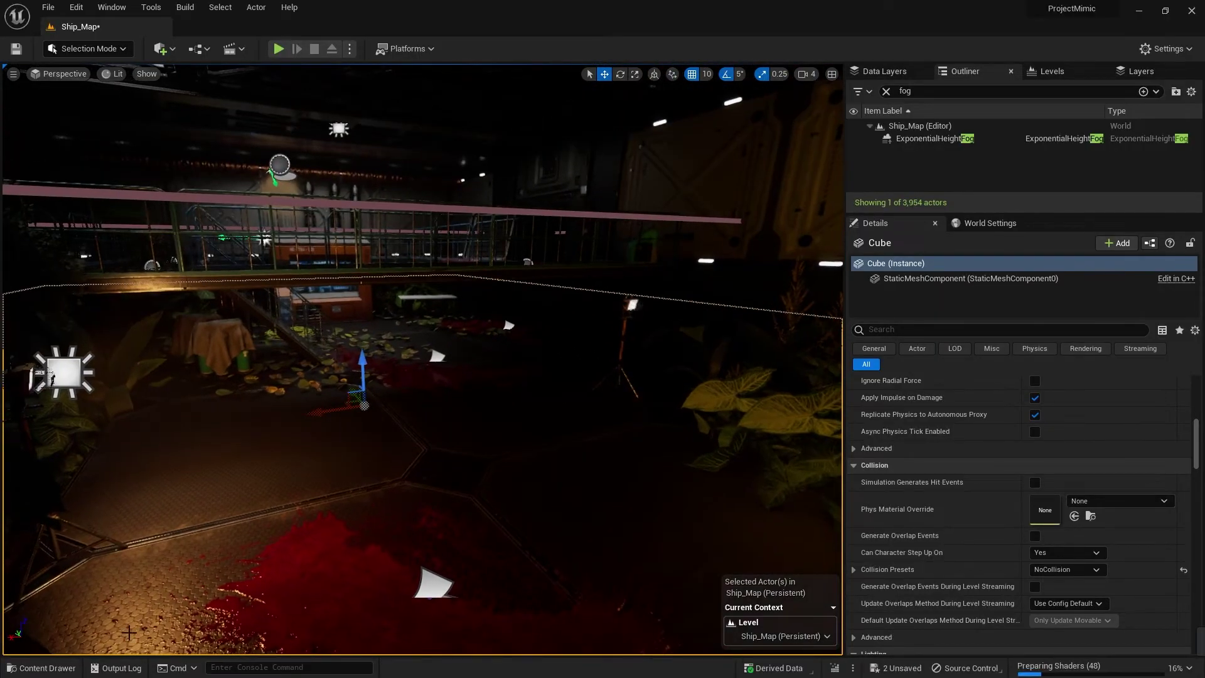
click(46, 668)
double_click(460, 352)
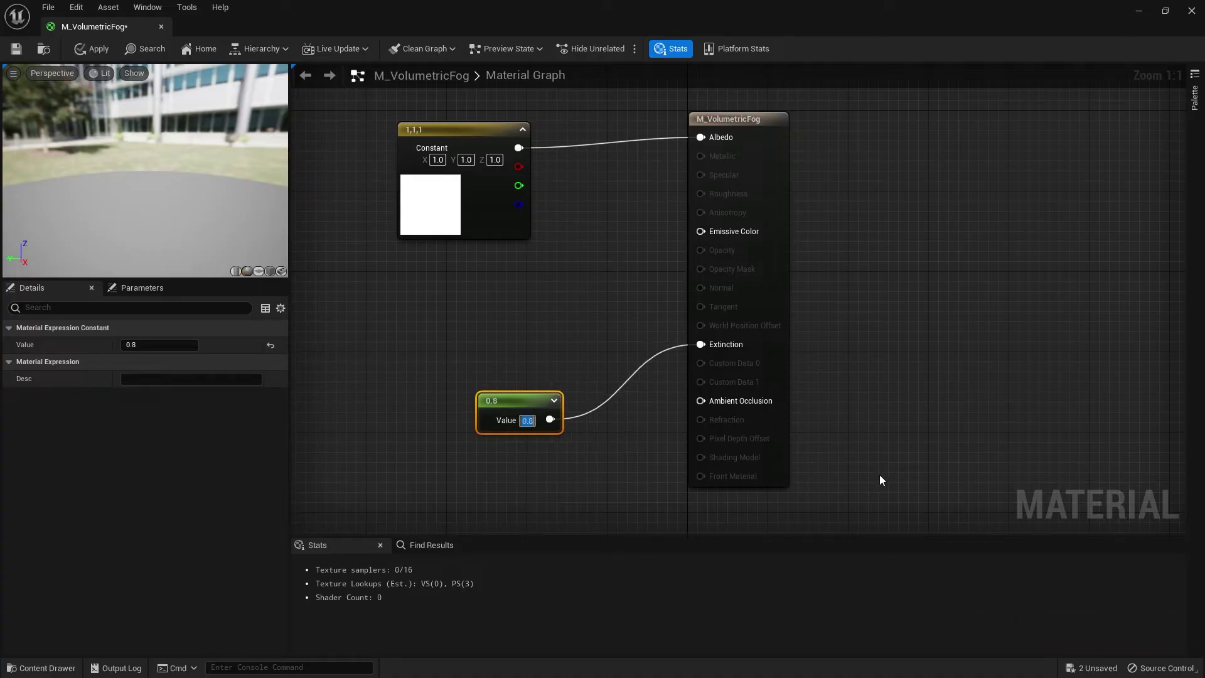
click(1139, 10)
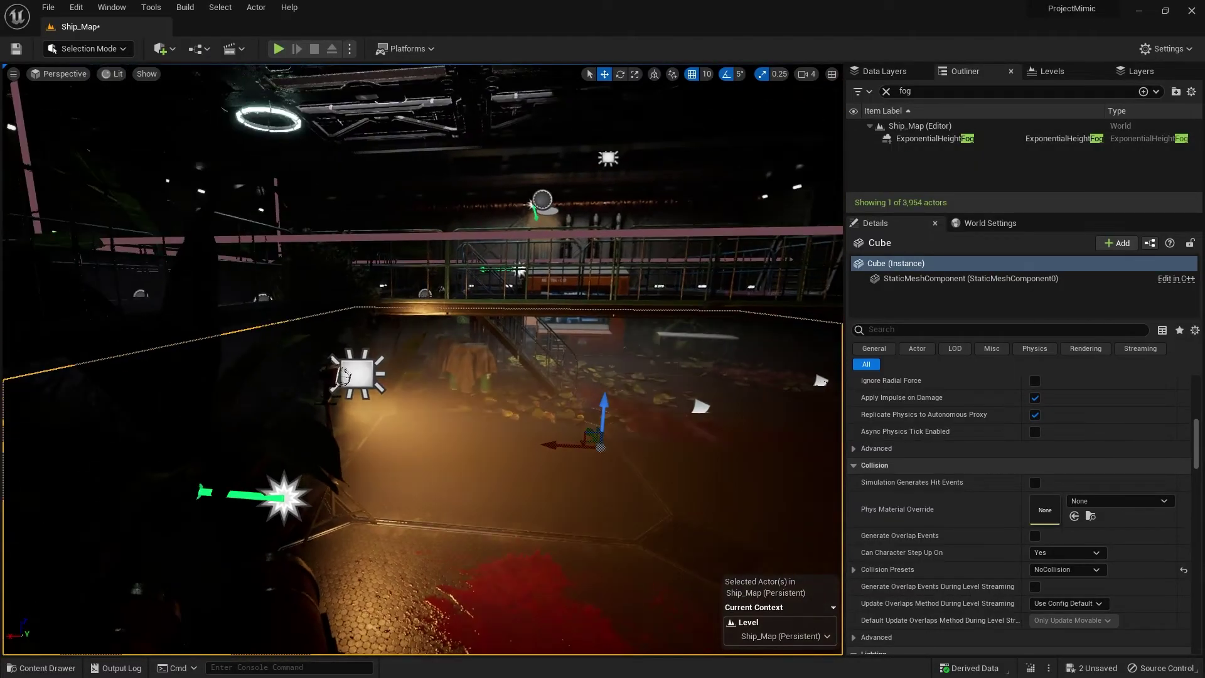
Step: Set the Extinction constant of M_VolumetricFog to 0.3, apply the material, and return to the level
right_drag(422, 359, 627, 433)
right_drag(402, 439, 370, 419)
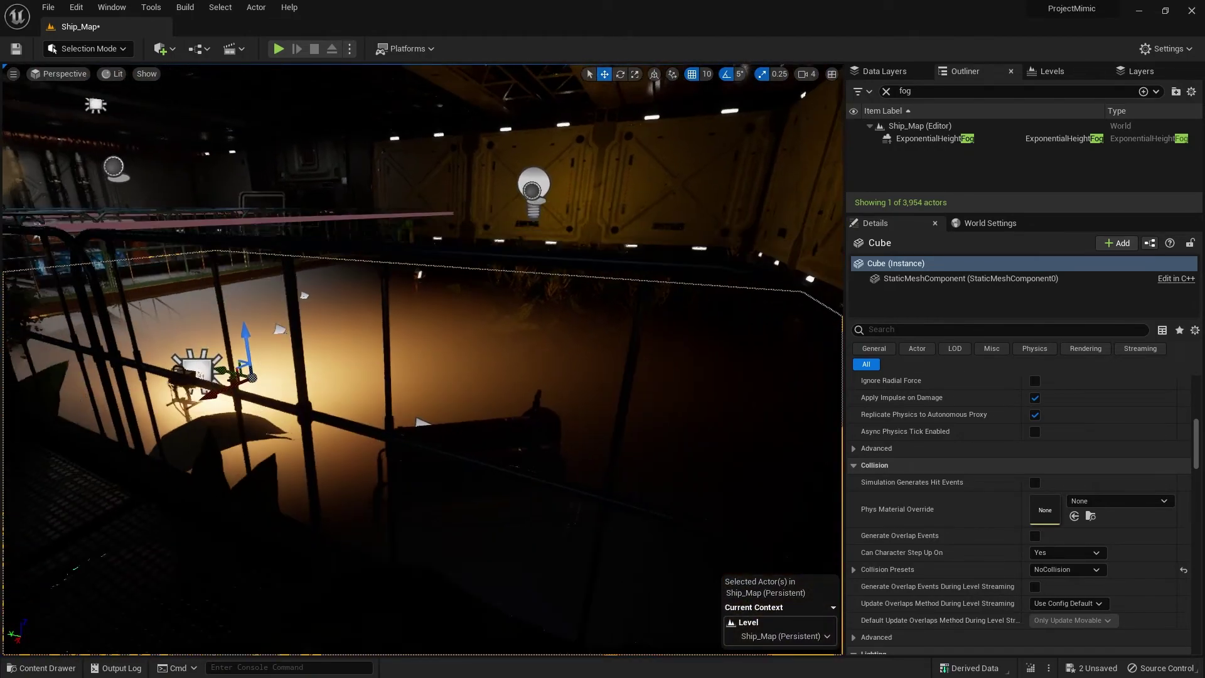
click(40, 668)
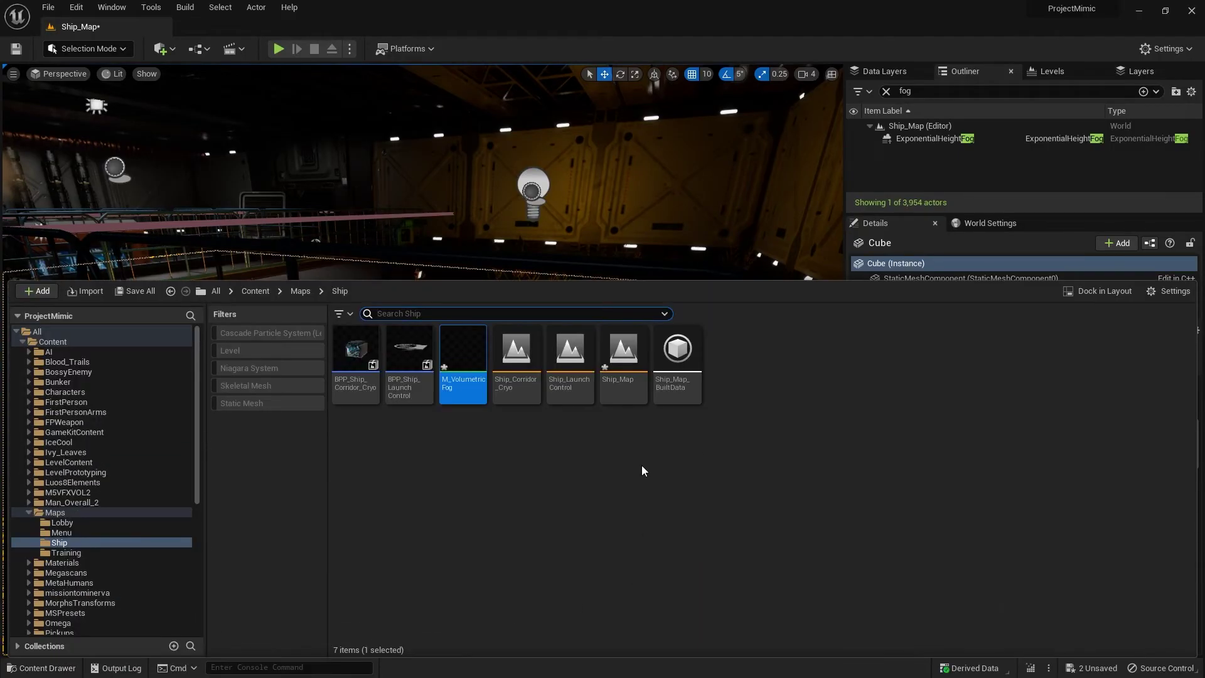
double_click(468, 355)
click(524, 420)
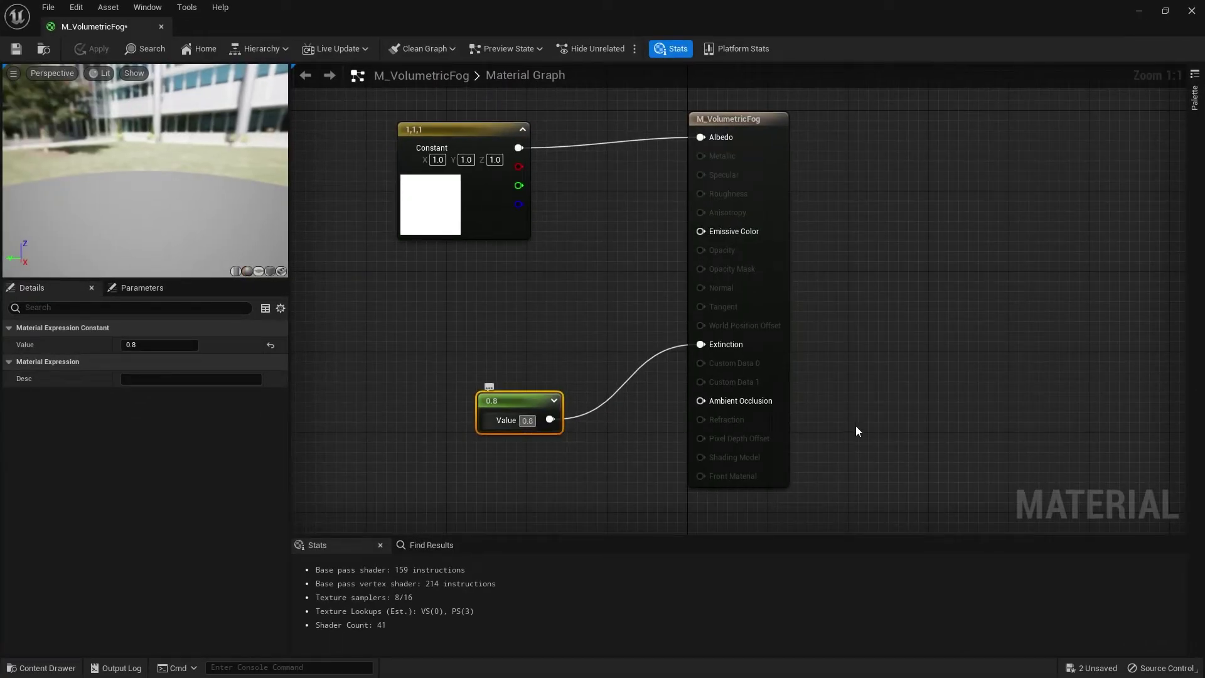
text(.3)
key(Return)
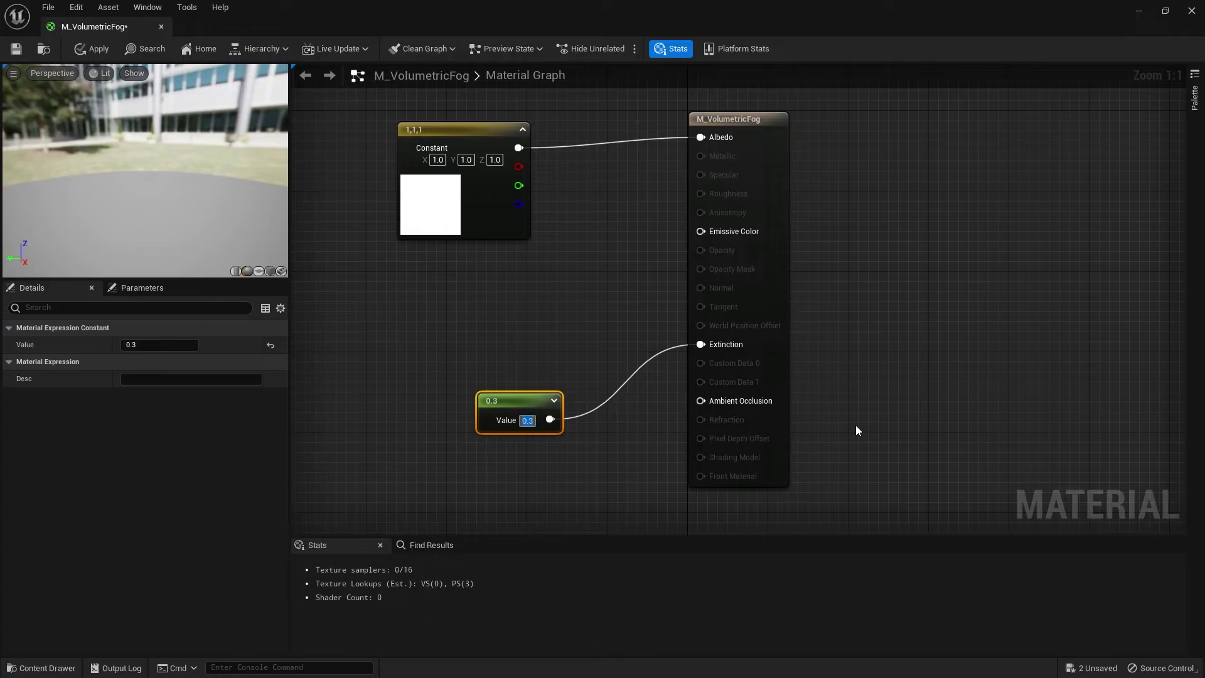
click(93, 49)
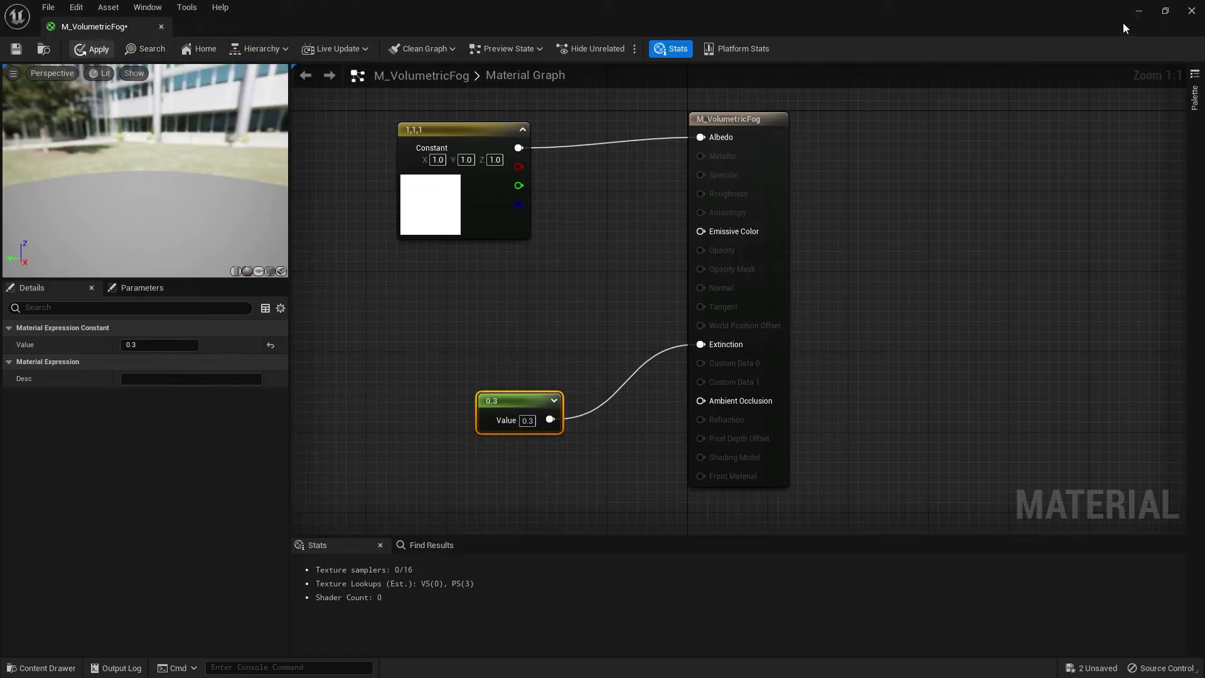
click(1138, 12)
Step: Play the level from the walkway and walk down through the fog volume to test its density
key(w)
right_drag(422, 352, 320, 376)
key(s)
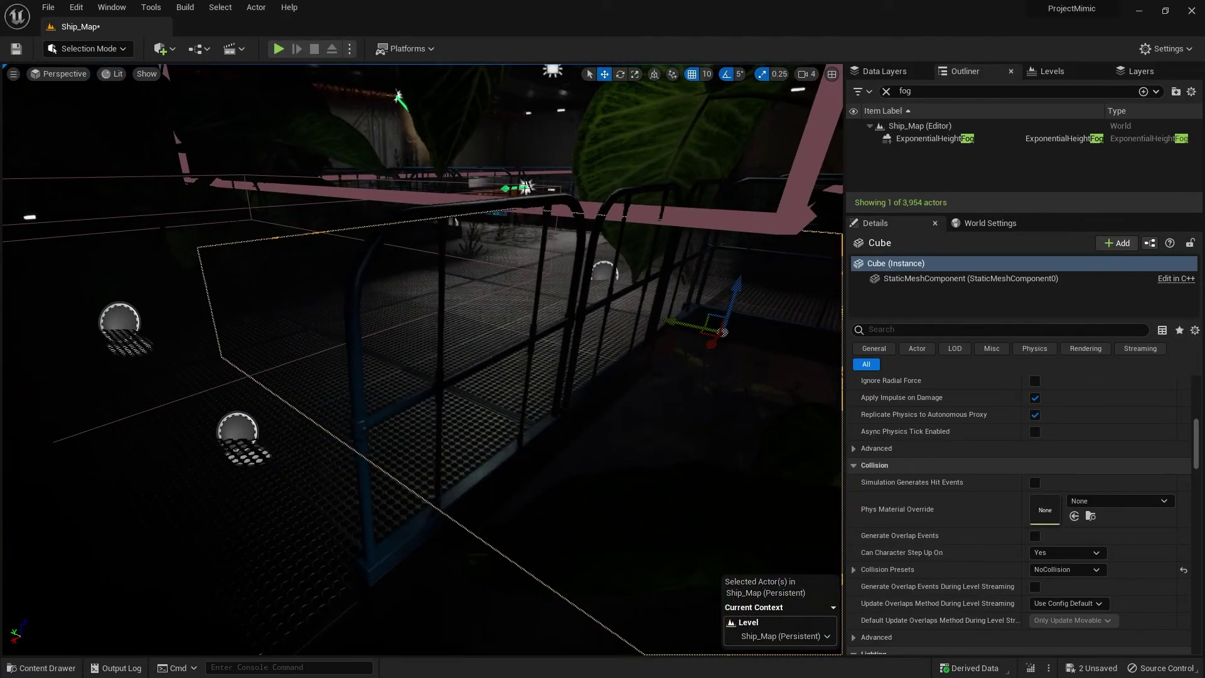
right_drag(251, 295, 292, 299)
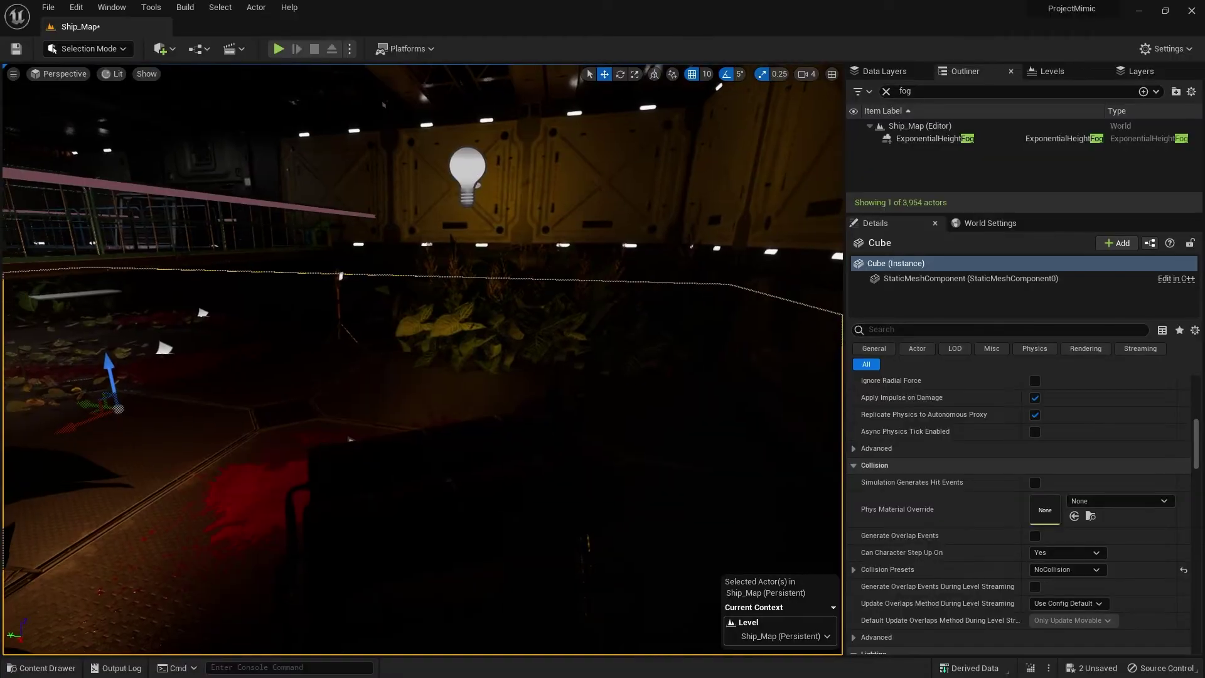
right_drag(383, 427, 358, 433)
right_click(358, 434)
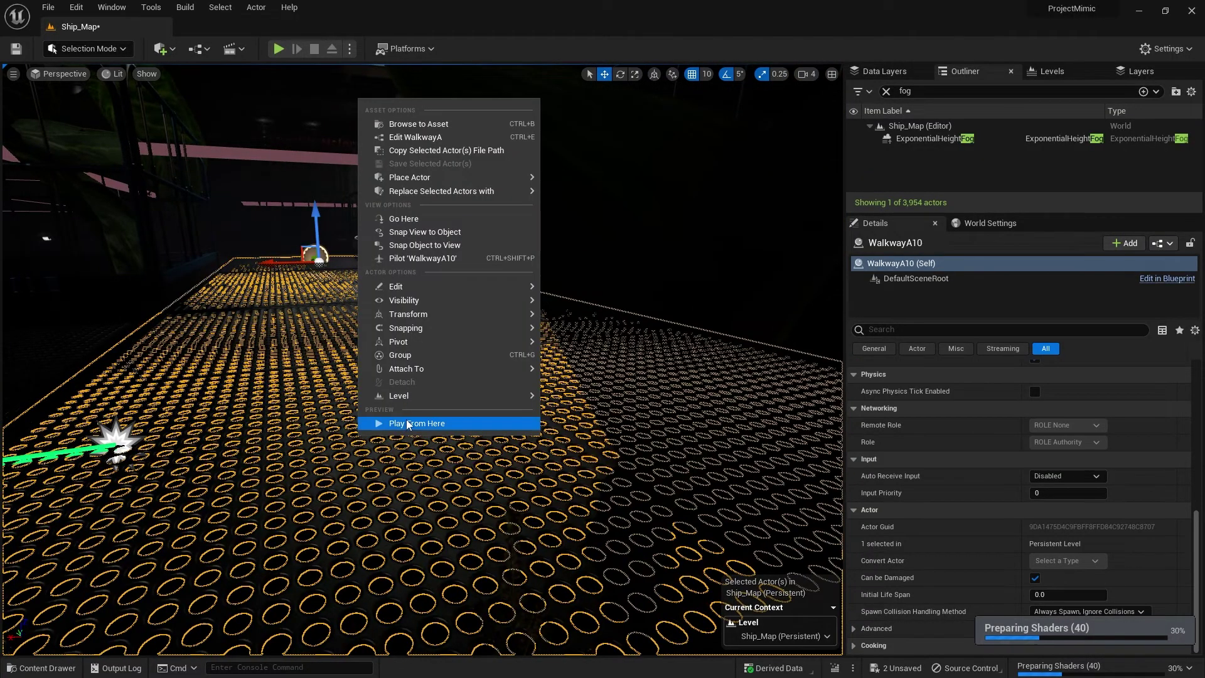
click(408, 424)
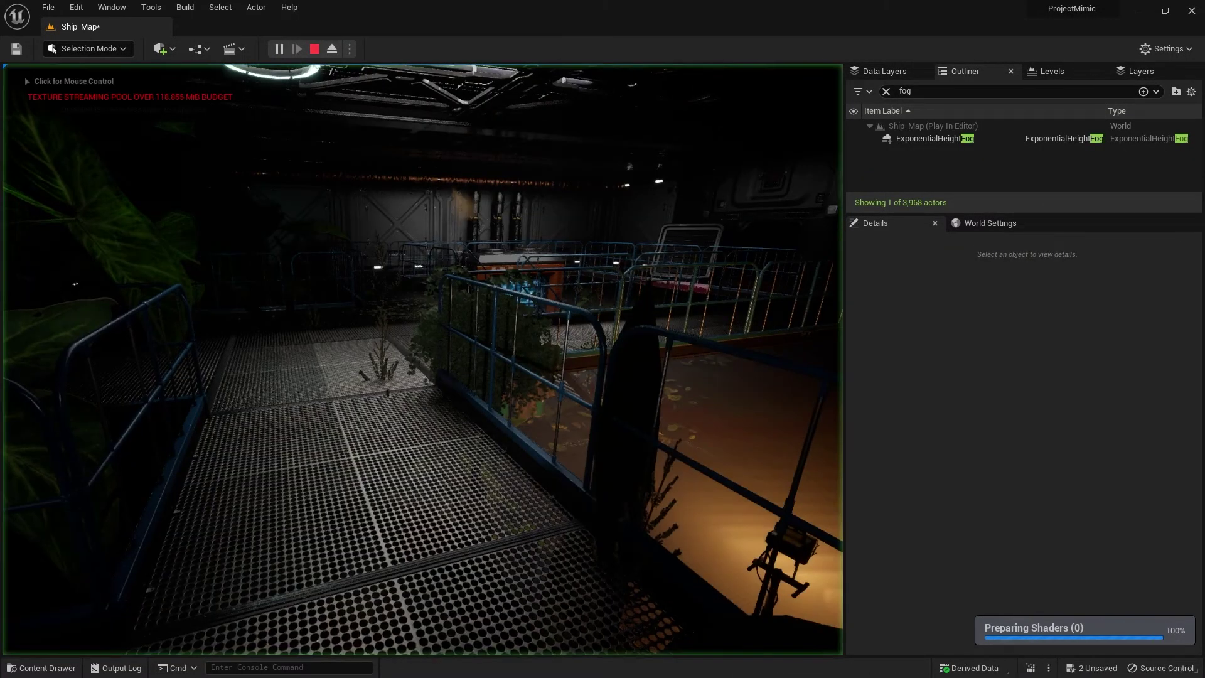
key(w)
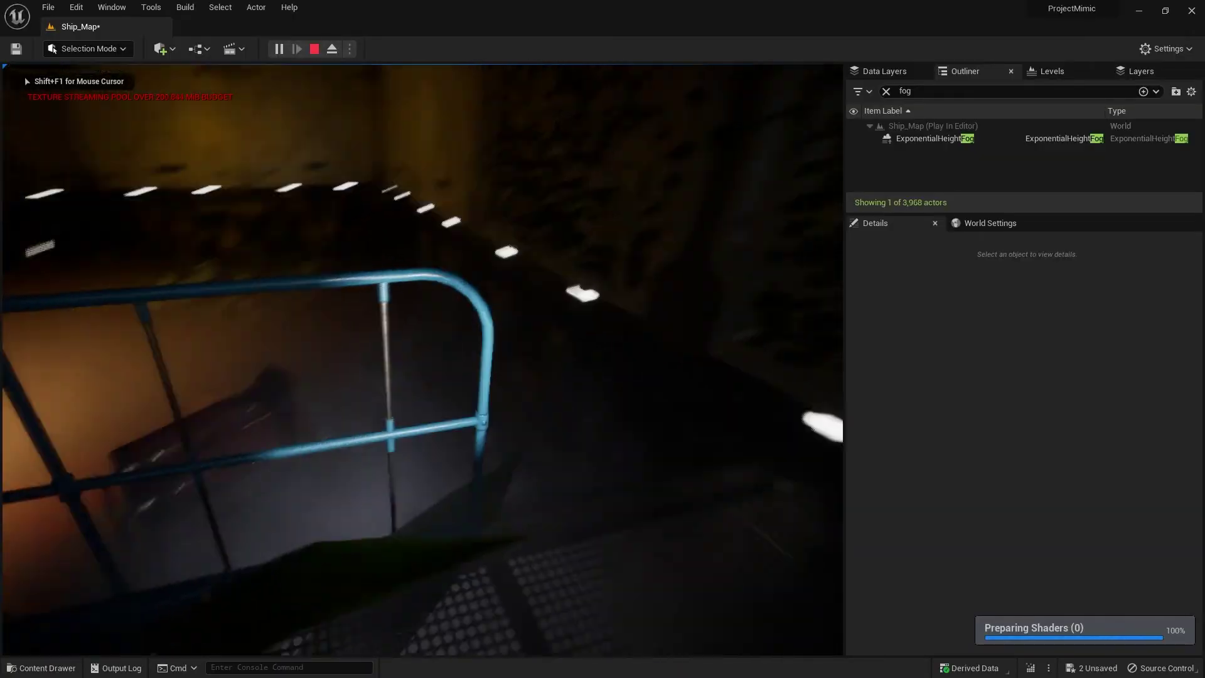
key(w)
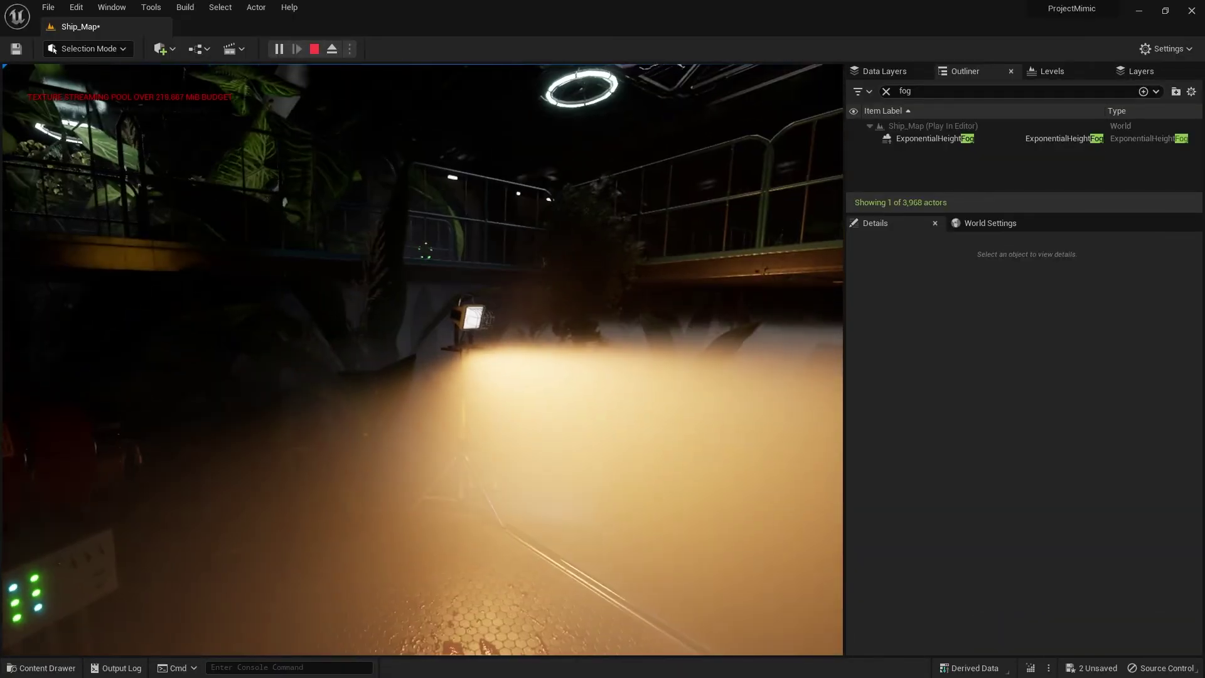
key(w)
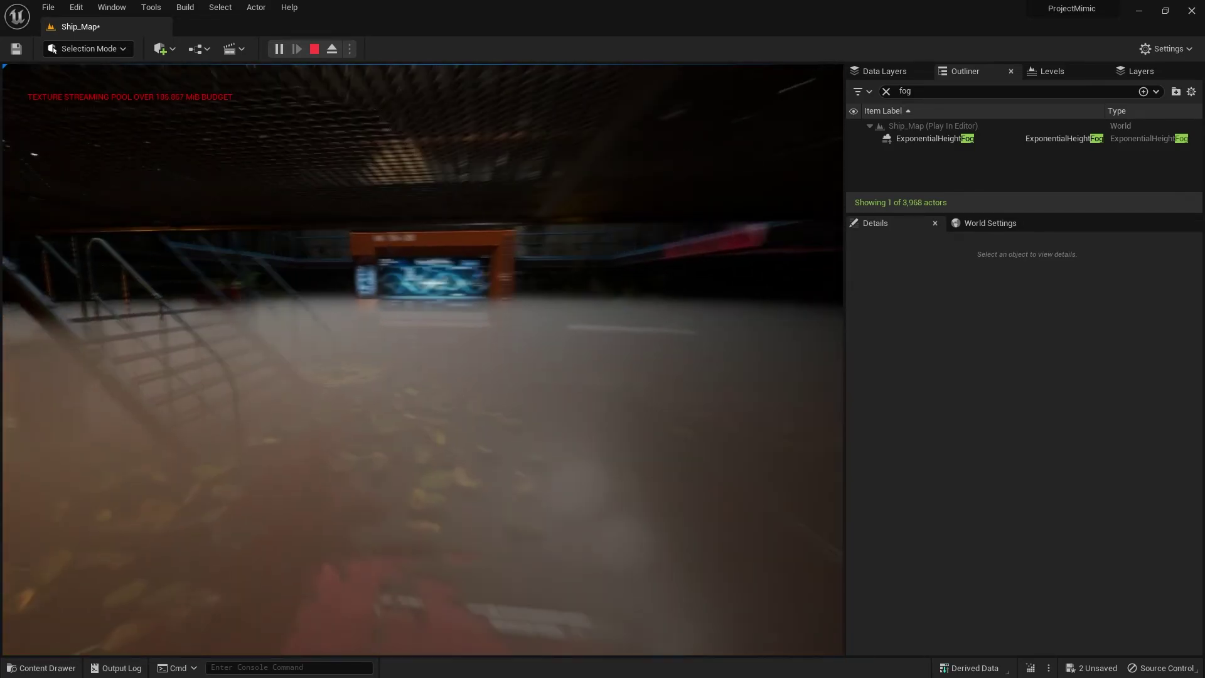